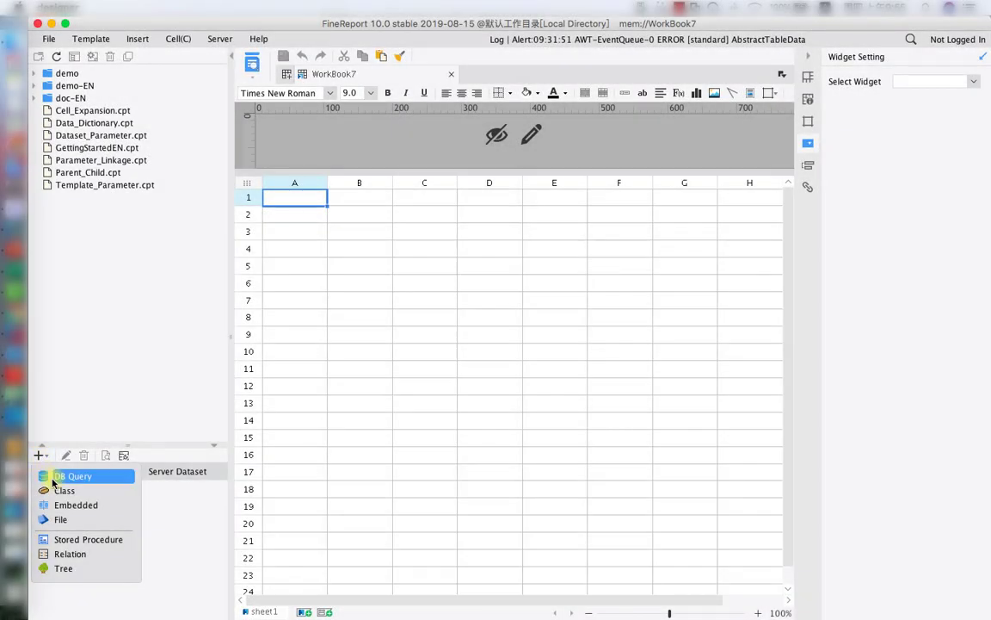
Step: Add a DB Query dataset ds1 to WorkBook7 with the query SELECT * FROM ORDERS
{"action": "left_click", "coordinate": [53, 476]}
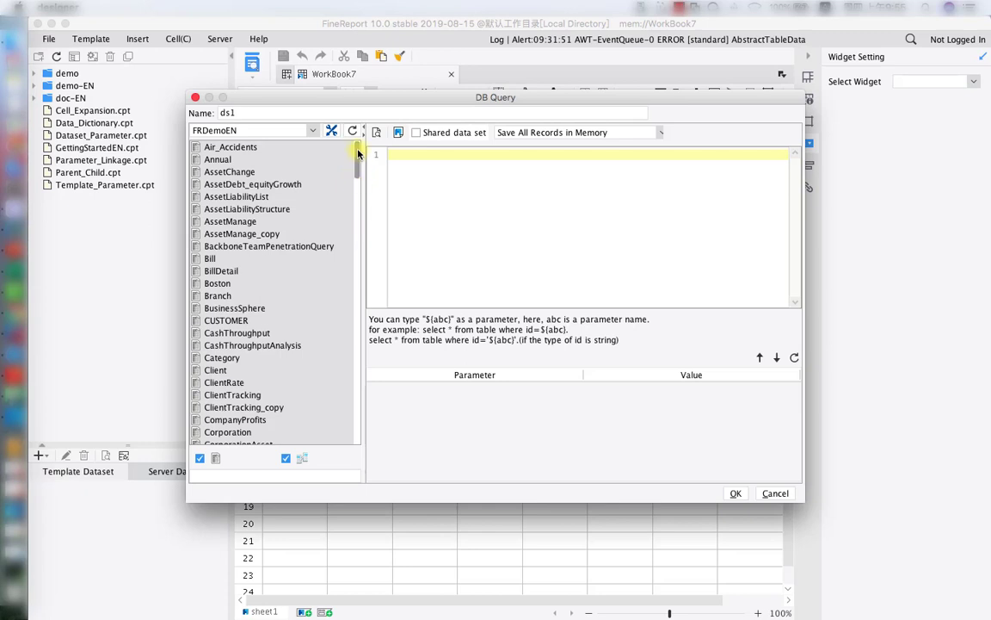
{"action": "left_click_drag", "start_coordinate": [358, 159], "coordinate": [354, 277]}
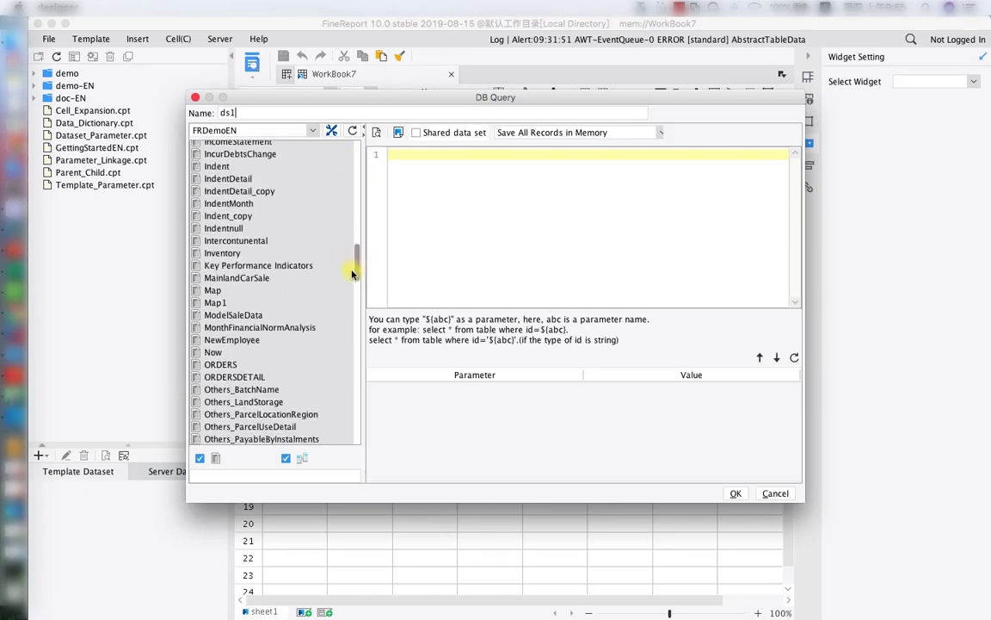
{"action": "left_click", "coordinate": [221, 365]}
{"action": "left_click_drag", "start_coordinate": [221, 365], "coordinate": [458, 258]}
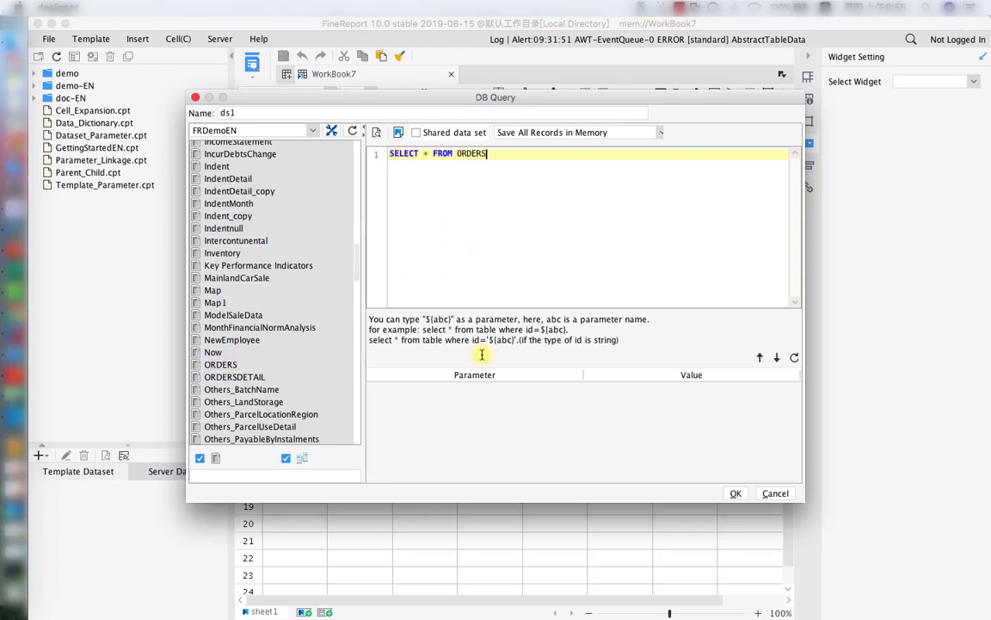
{"action": "left_click", "coordinate": [736, 494]}
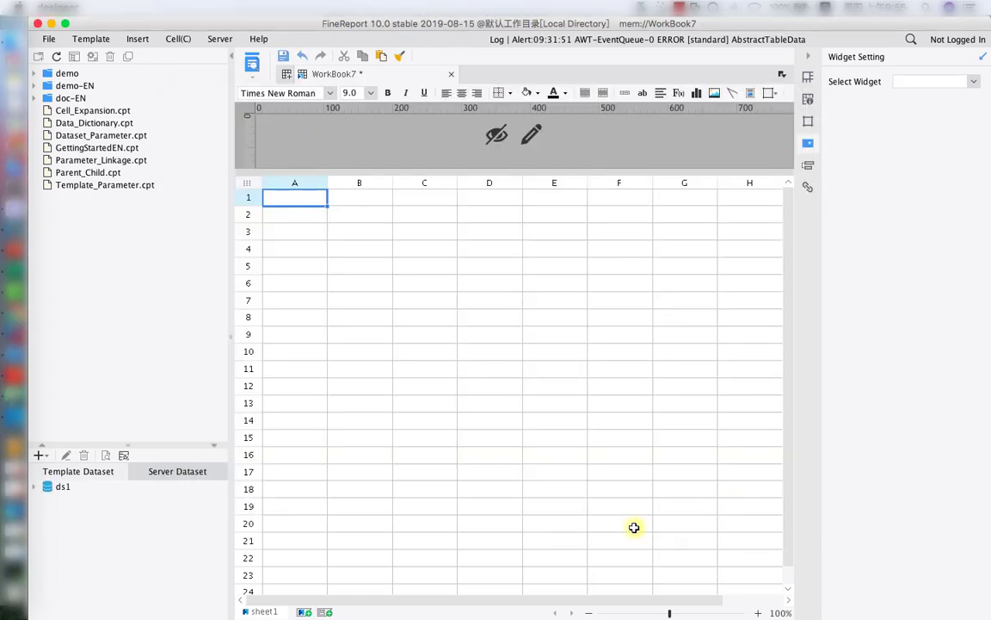
Step: Place ds1's ORDERID through SHIPDATE fields into row 2 from A2, laid out left to right
{"action": "left_click", "coordinate": [34, 490]}
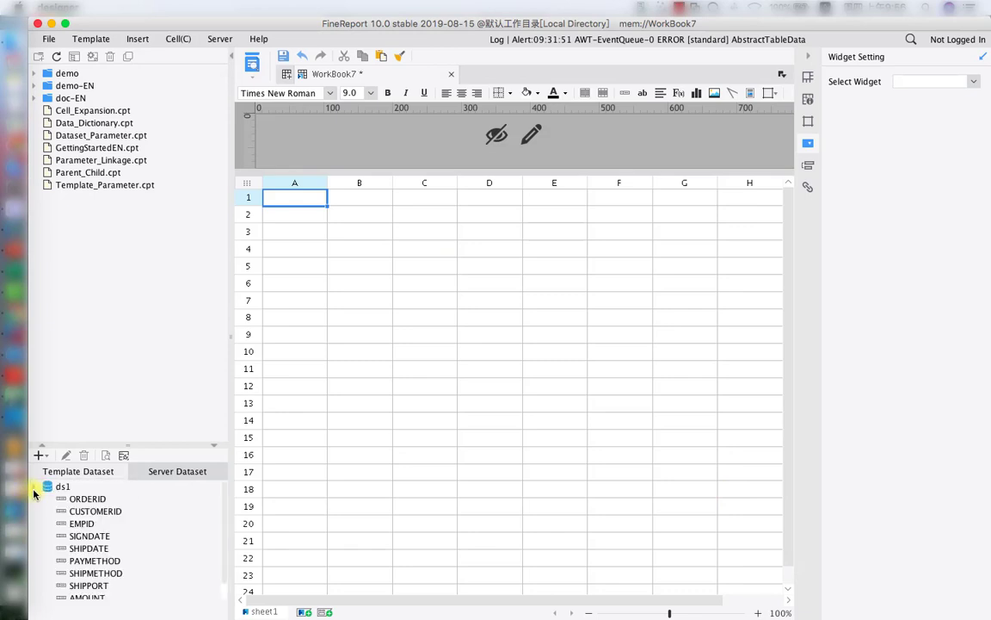
{"action": "left_click", "coordinate": [89, 501]}
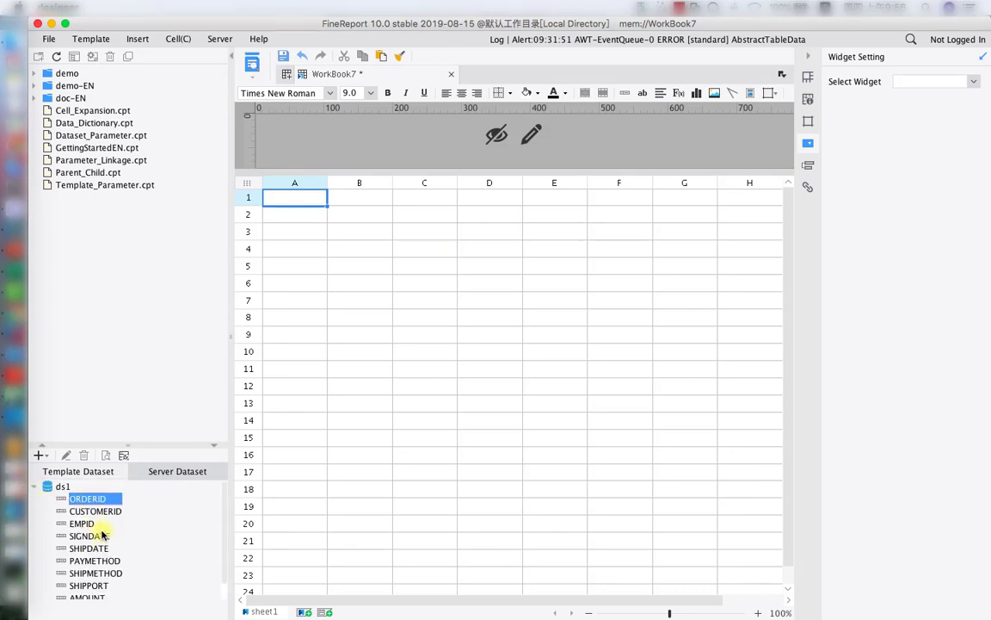
{"action": "left_click", "coordinate": [73, 546], "text": "shift"}
{"action": "left_click_drag", "start_coordinate": [100, 523], "coordinate": [295, 221]}
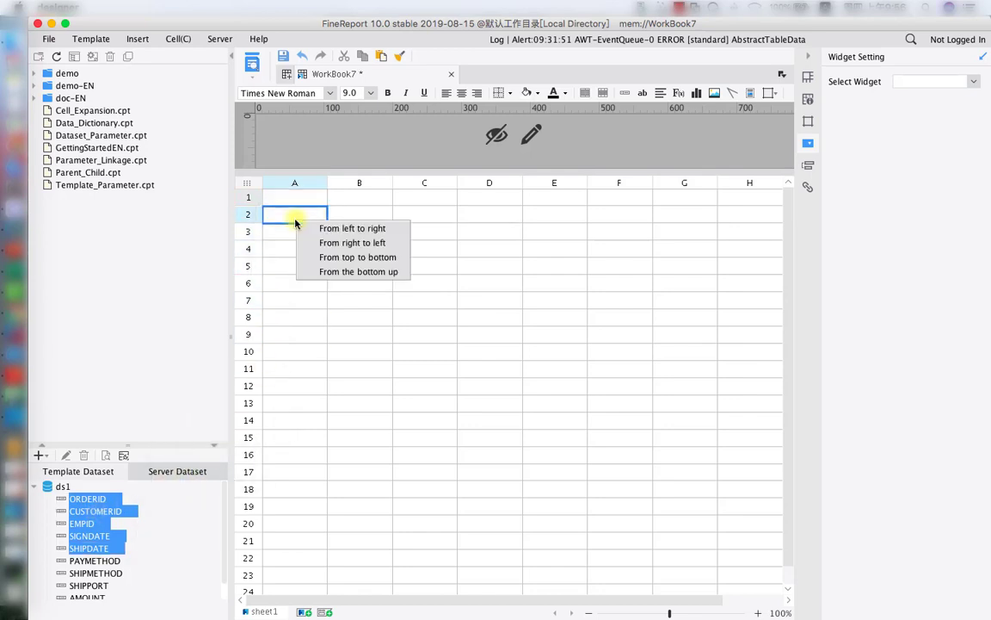
{"action": "left_click", "coordinate": [301, 229]}
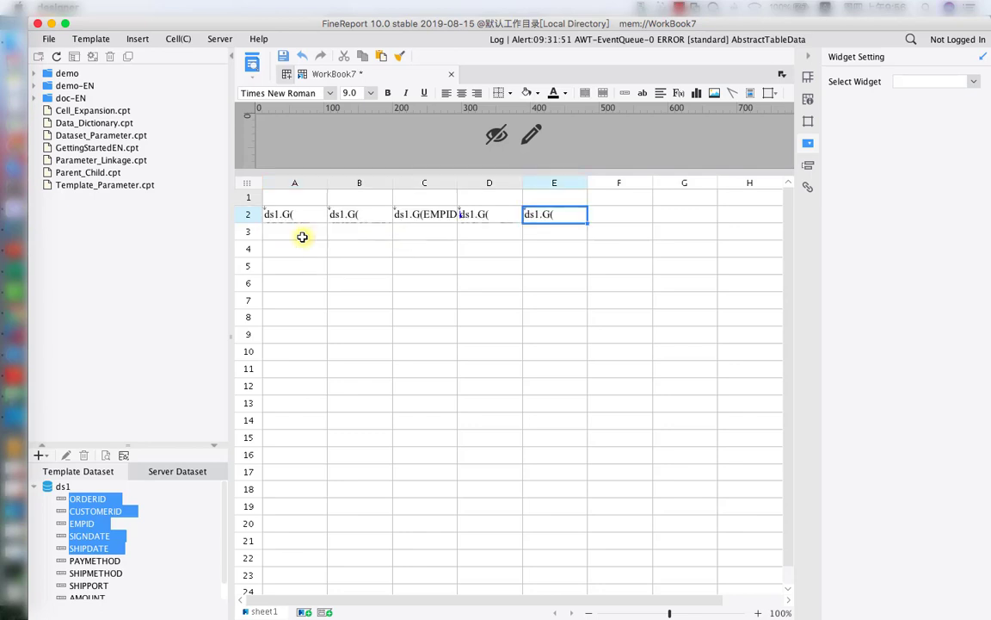
Step: Enter the headers Order ID, Customer ID, Emp ID, Sign Date, Ship Date in A1:E1
{"action": "left_click", "coordinate": [298, 200]}
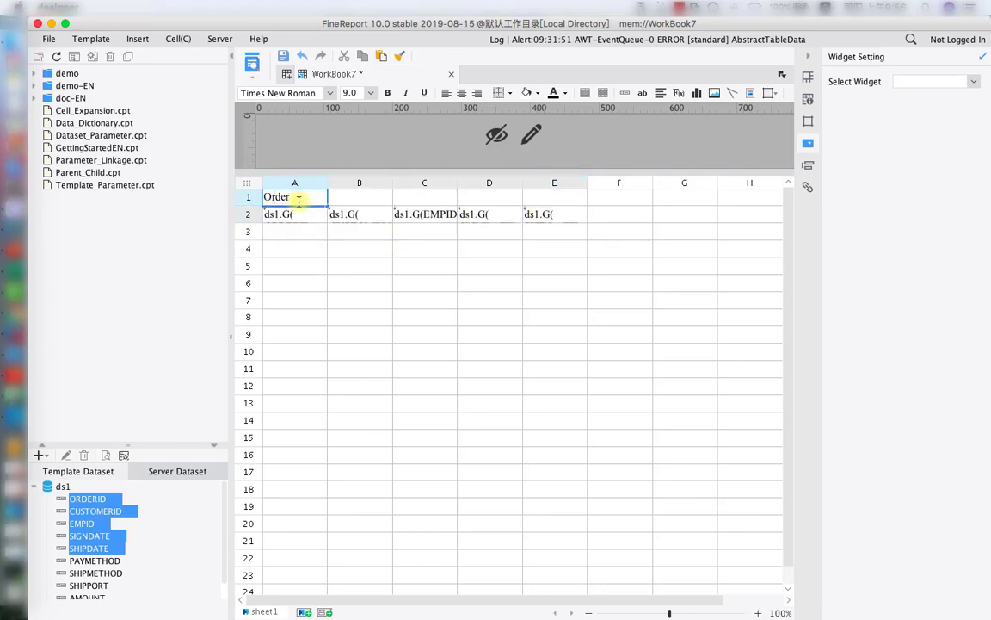
{"action": "type", "text": "Order ID"}
{"action": "left_click", "coordinate": [346, 200]}
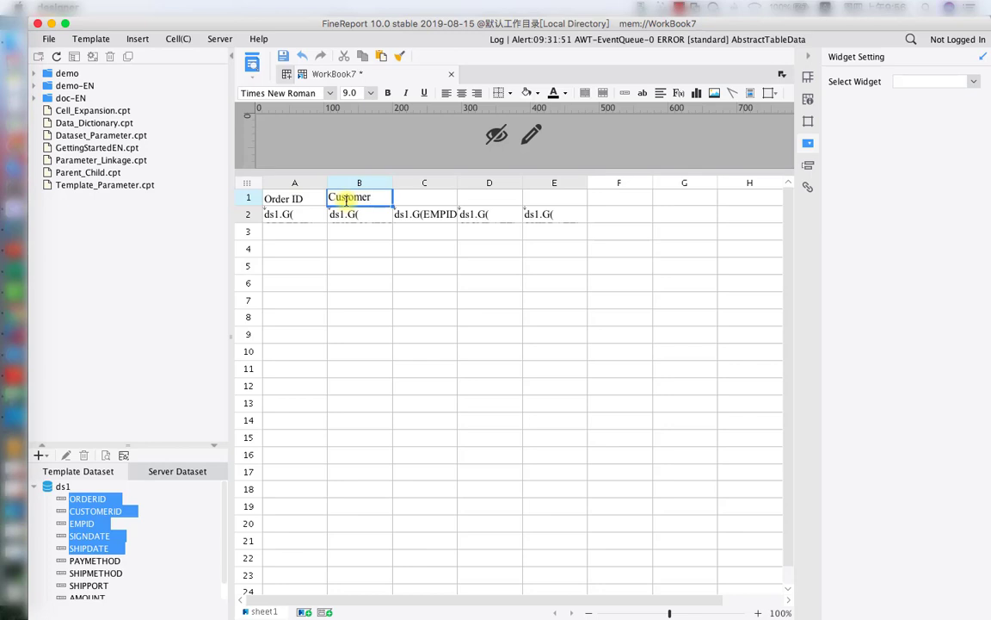
{"action": "type", "text": "Customer ID"}
{"action": "left_click", "coordinate": [413, 199]}
{"action": "type", "text": "Emp ID"}
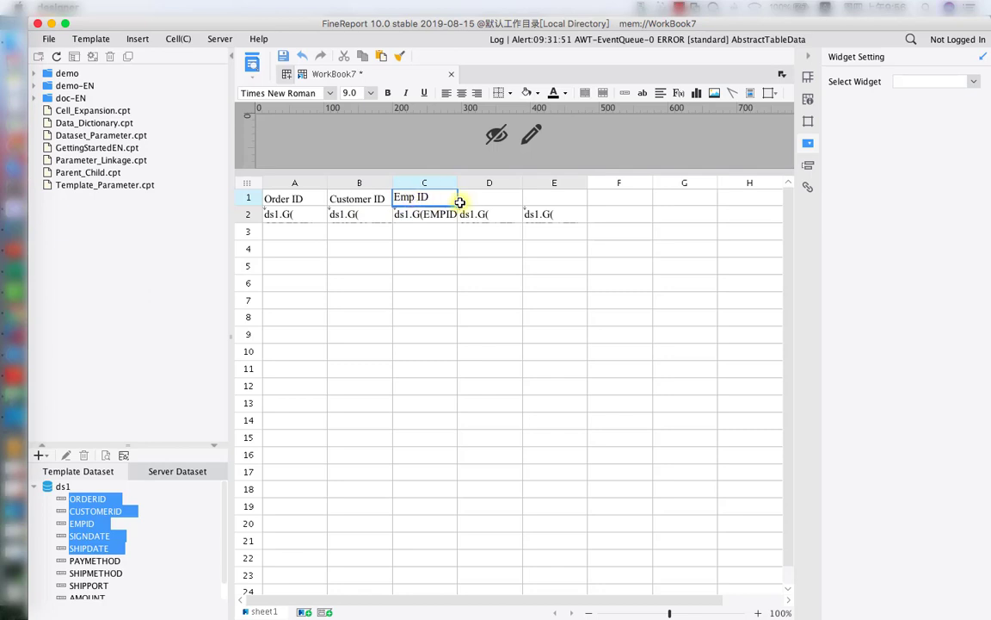
{"action": "left_click", "coordinate": [465, 200]}
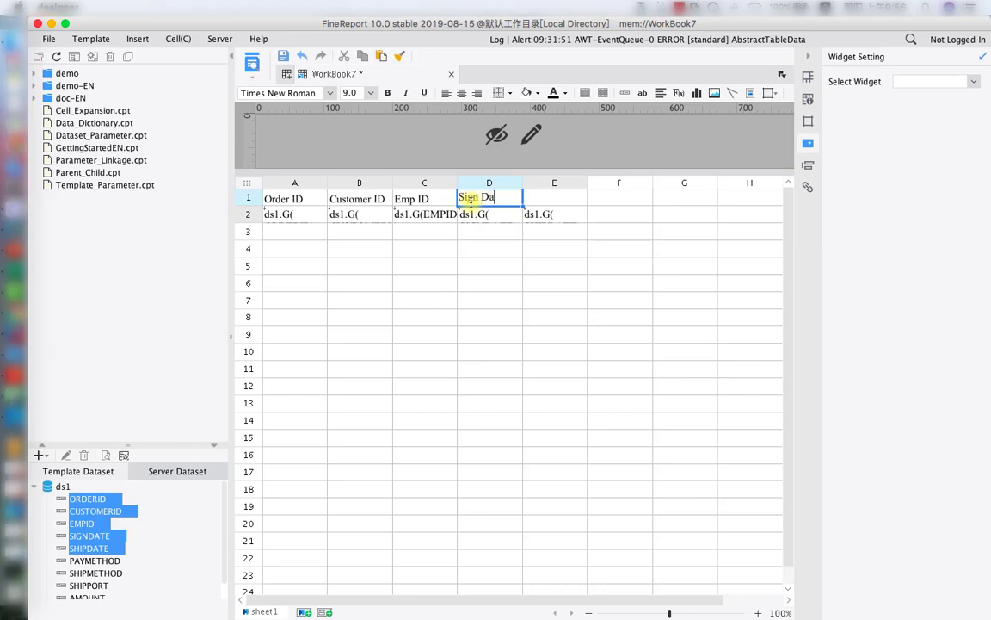
{"action": "left_click", "coordinate": [534, 197]}
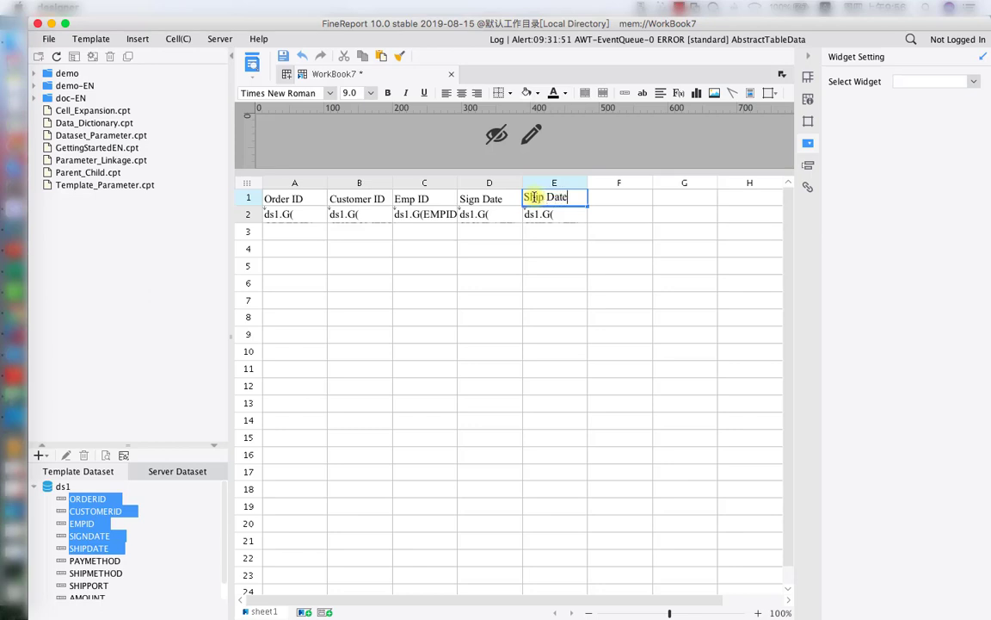
{"action": "left_click_drag", "start_coordinate": [327, 199], "coordinate": [532, 215]}
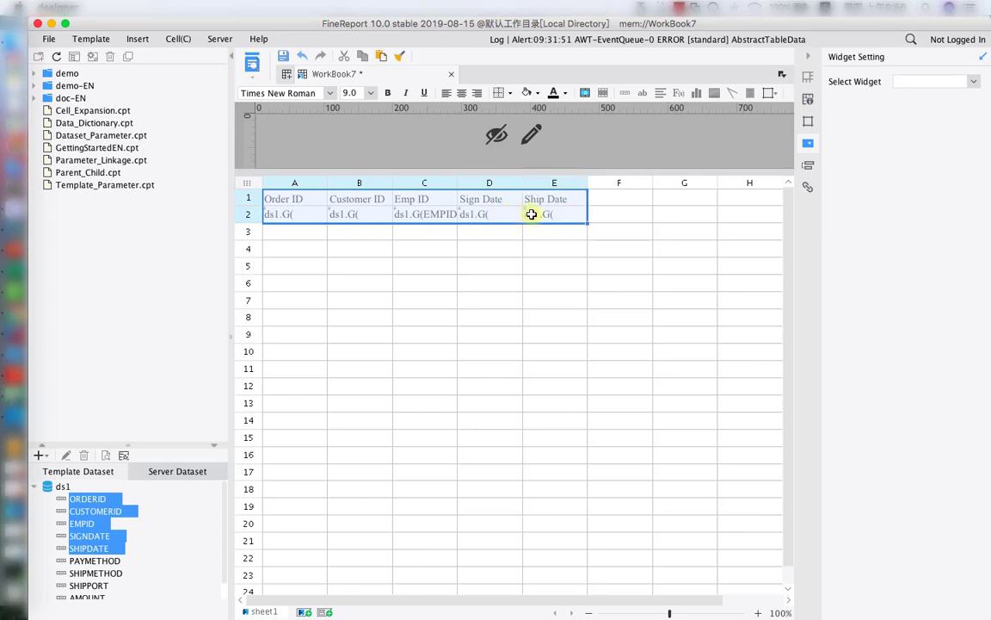
Step: Centre the A1:E2 table text and give all its cells borders
{"action": "left_click", "coordinate": [461, 93]}
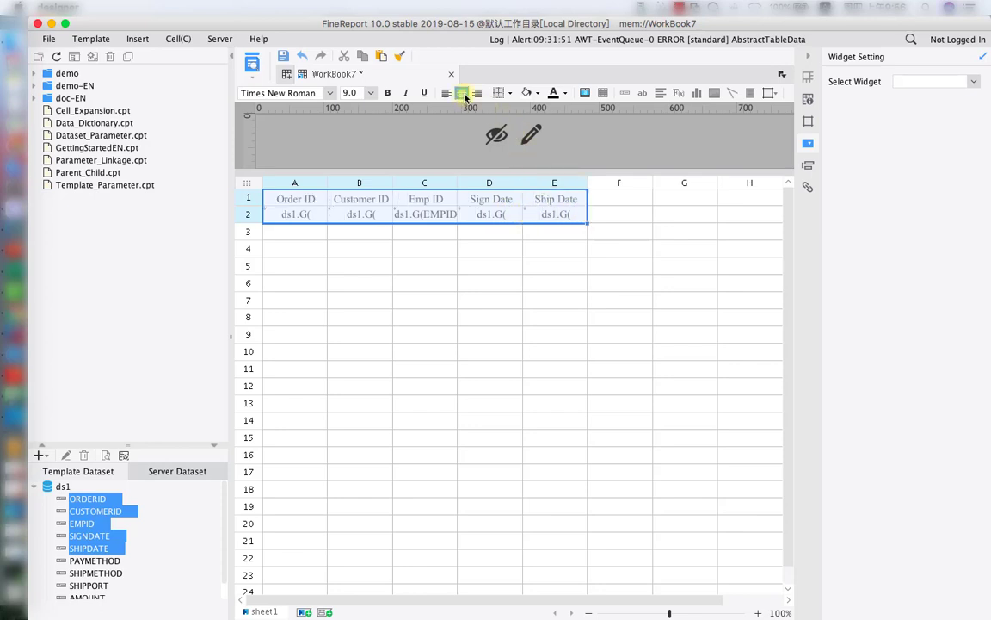
{"action": "left_click", "coordinate": [511, 94]}
{"action": "left_click", "coordinate": [522, 135]}
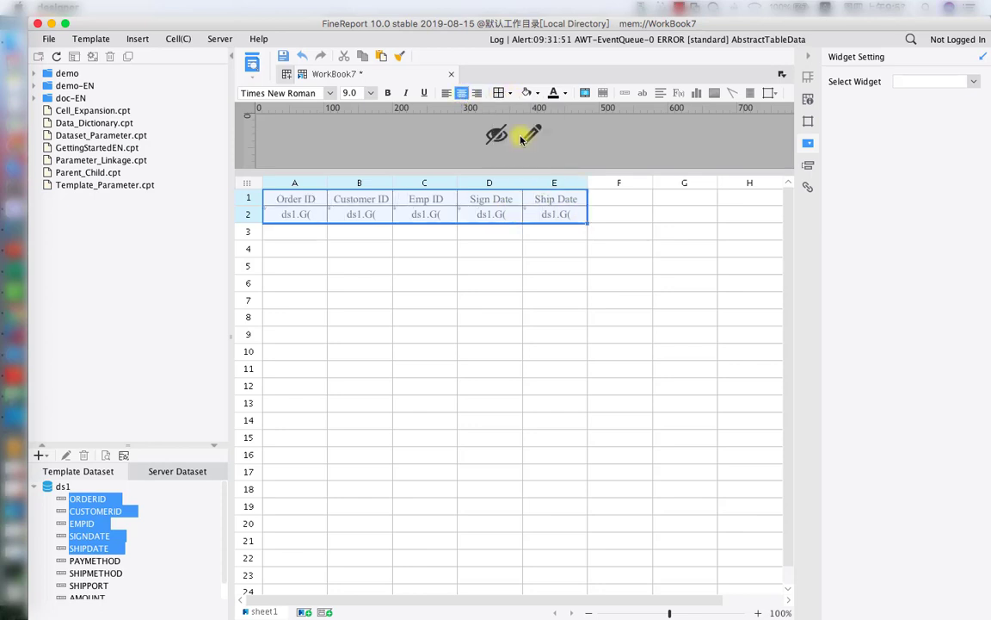
Step: Fill the header row A1:E1 with a lavender background
{"action": "left_click_drag", "start_coordinate": [292, 198], "coordinate": [571, 199]}
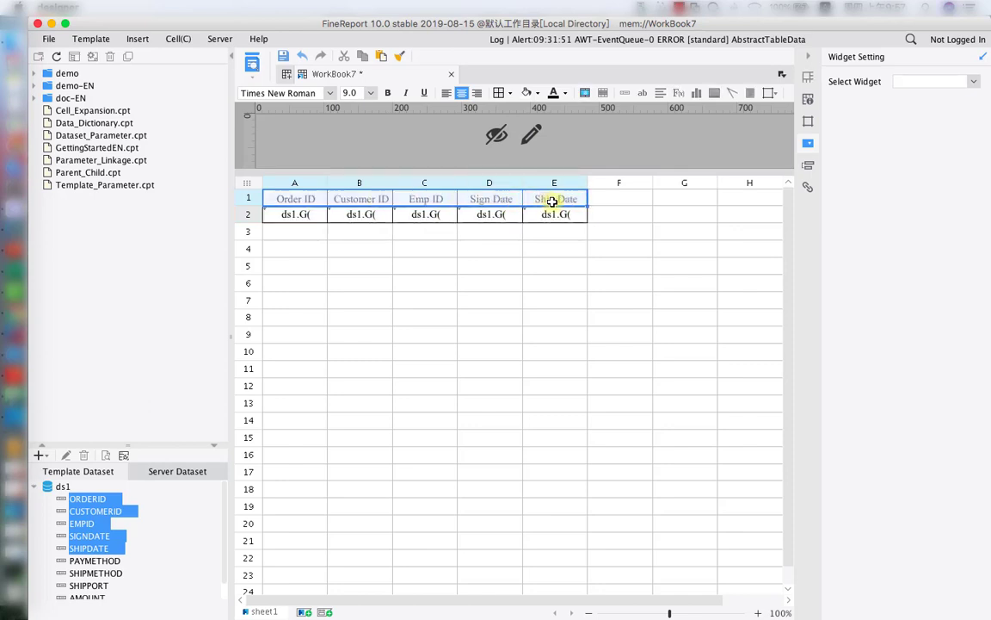
{"action": "left_click", "coordinate": [538, 94]}
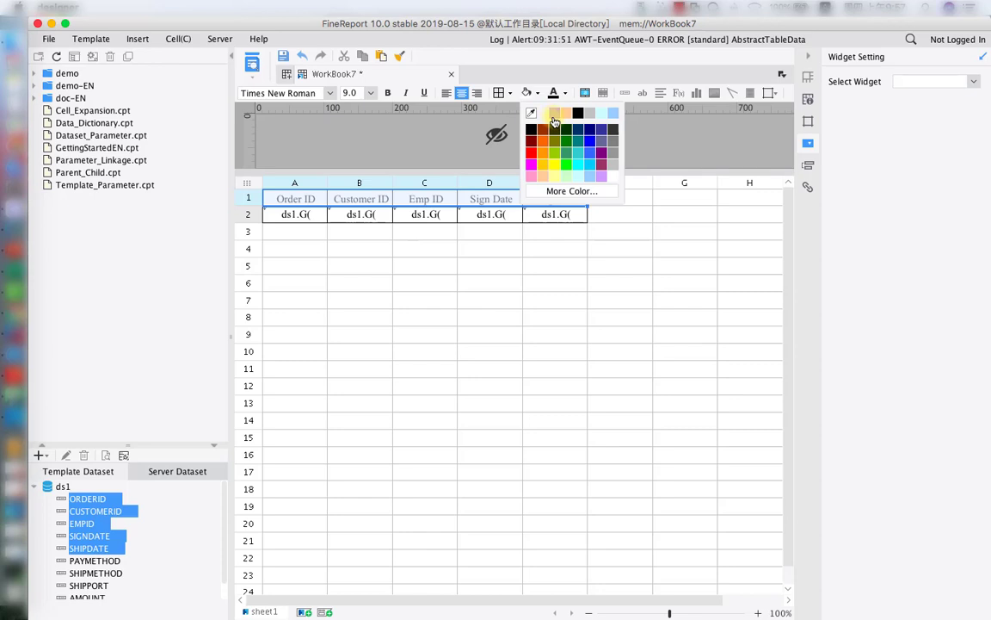
{"action": "left_click", "coordinate": [554, 113]}
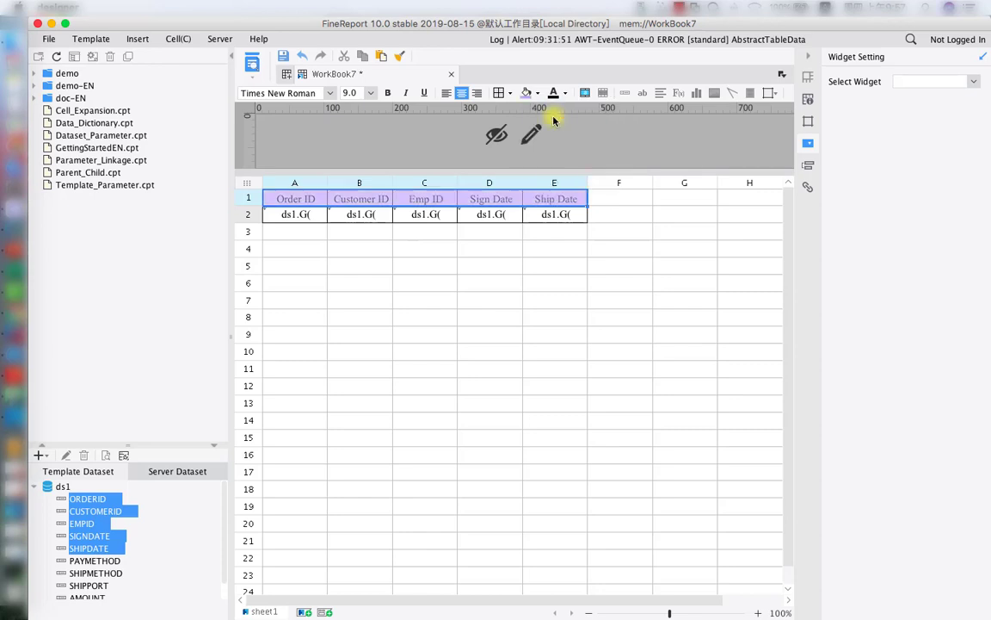
{"action": "left_click", "coordinate": [285, 57]}
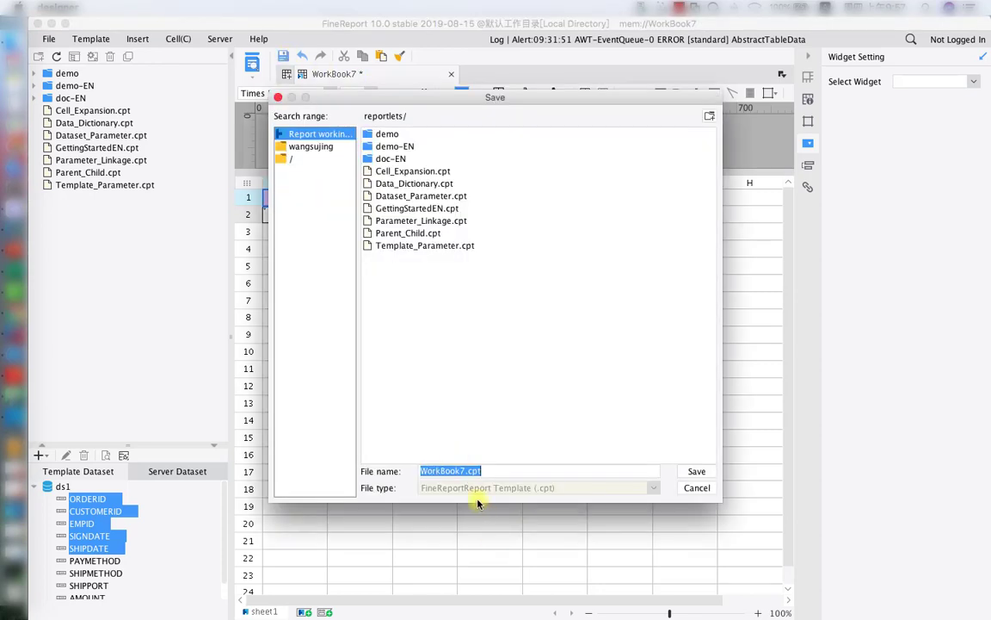
Step: Save the main template as Hyperlink_main.cpt in the reportlets folder
{"action": "double_click", "coordinate": [443, 472]}
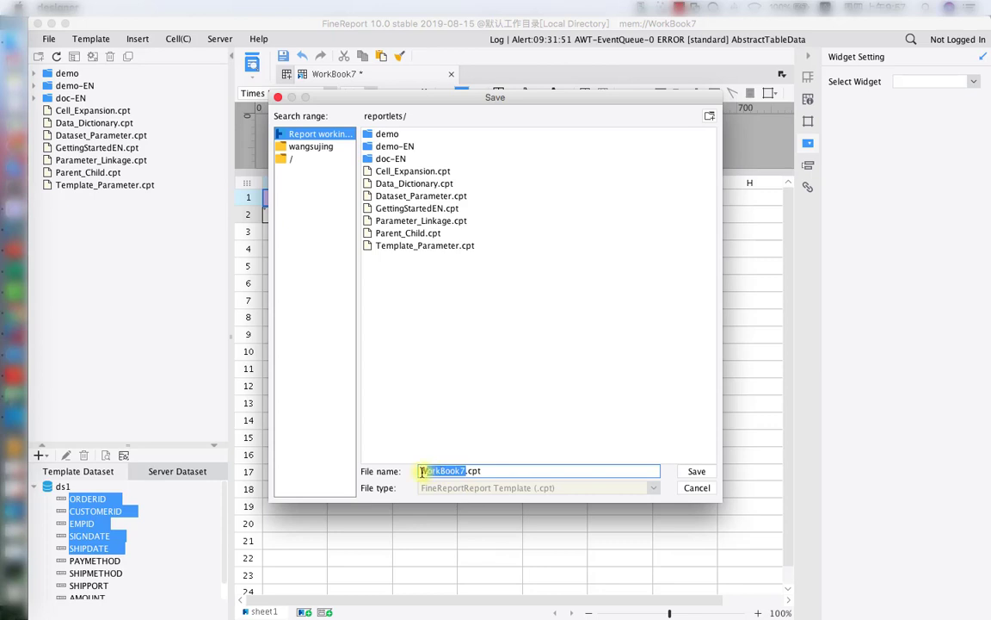
{"action": "type", "text": "1"}
{"action": "type", "text": "yper"}
{"action": "type", "text": "link_main"}
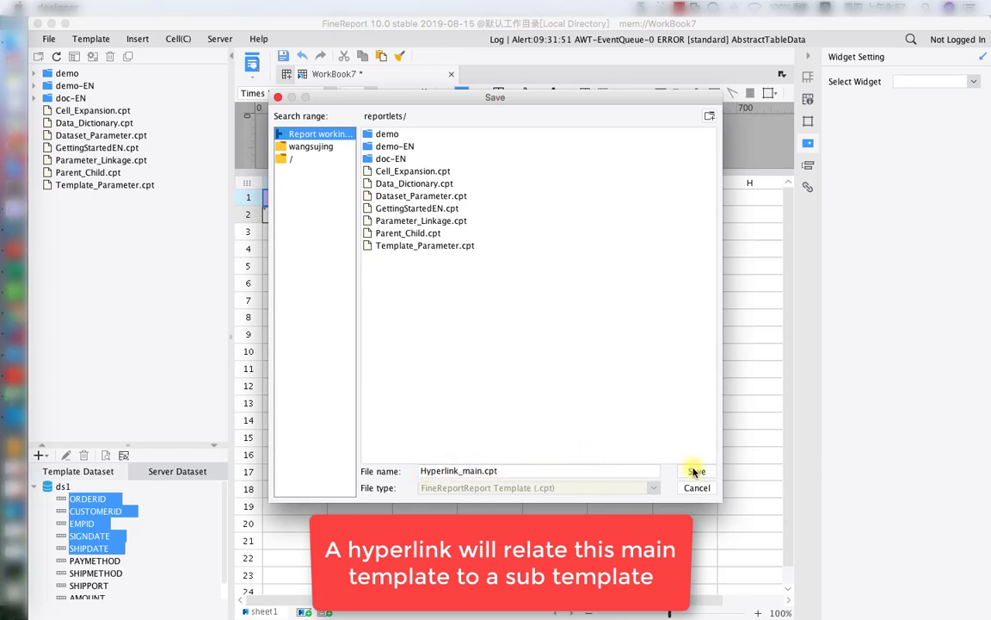
{"action": "left_click", "coordinate": [695, 470]}
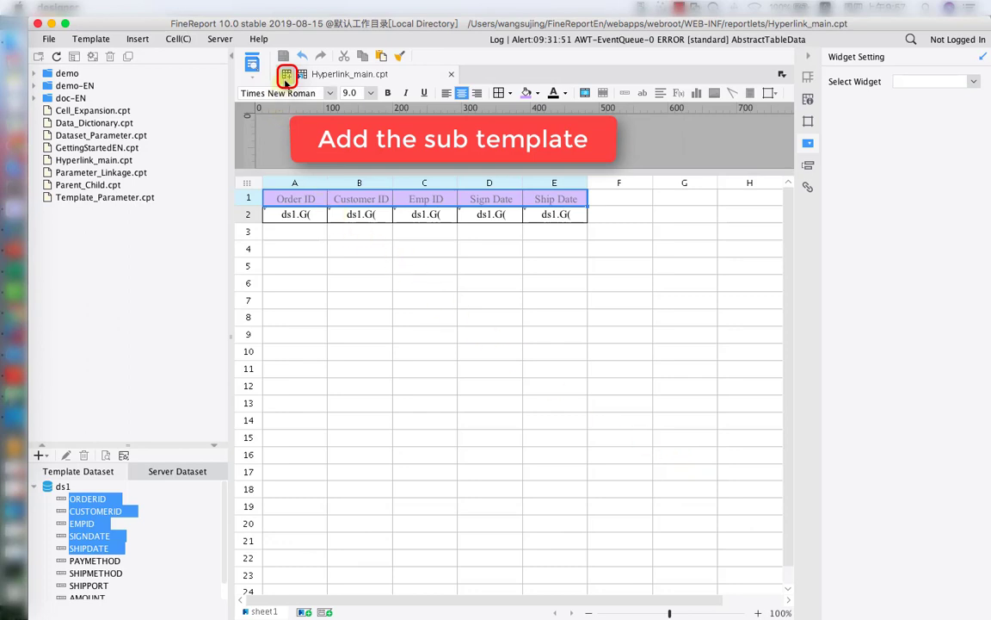
Step: Create a new template WorkBook8 with a DB Query dataset ds1: SELECT * FROM ORDERSDETAIL
{"action": "left_click", "coordinate": [286, 76]}
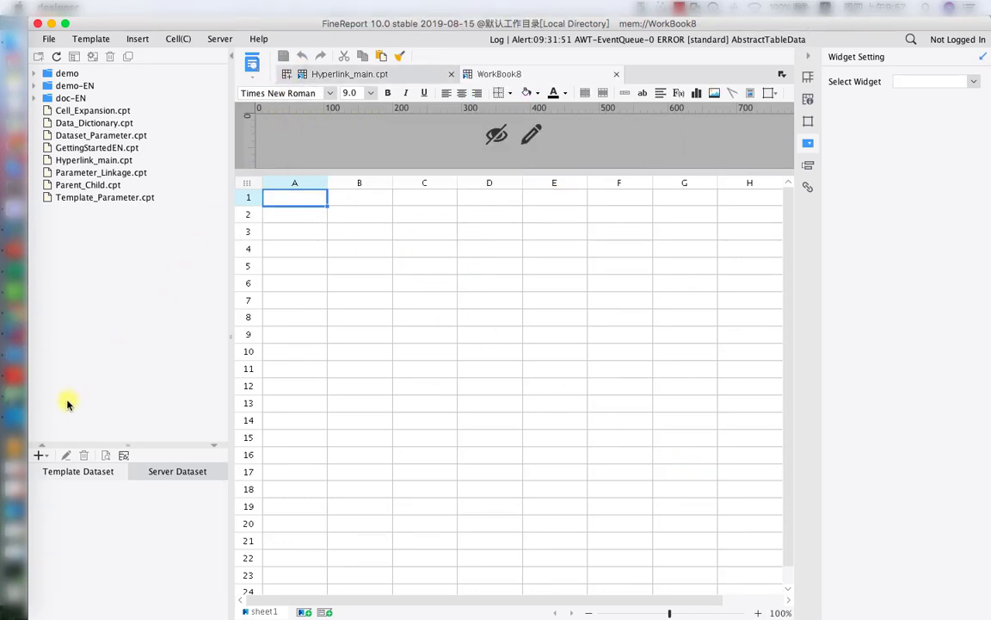
{"action": "left_click", "coordinate": [42, 453]}
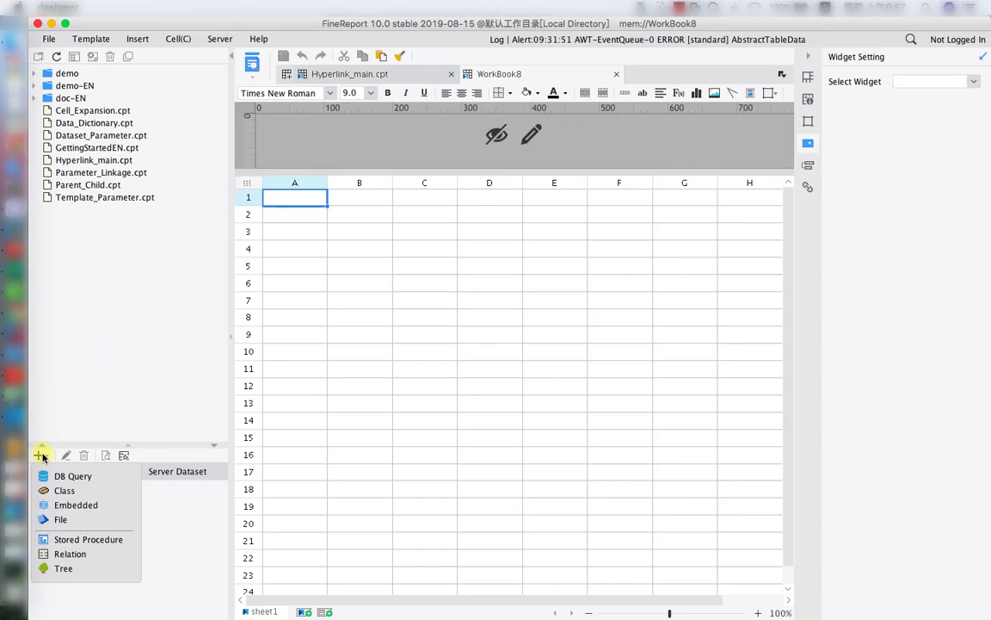
{"action": "left_click", "coordinate": [43, 475]}
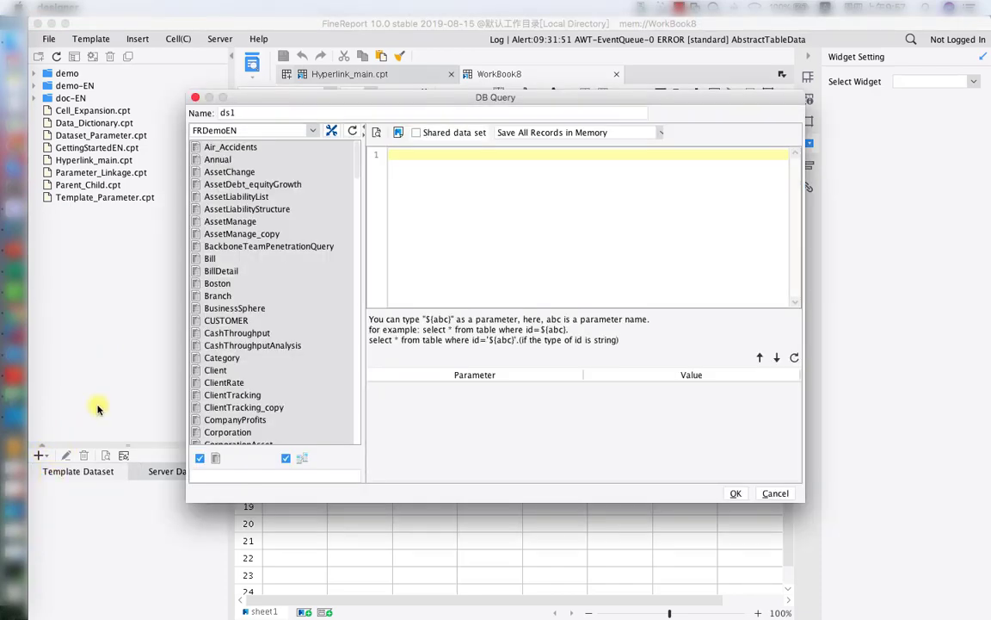
{"action": "scroll", "coordinate": [325, 153], "scroll_direction": "down", "scroll_amount": 4}
{"action": "left_click_drag", "start_coordinate": [358, 193], "coordinate": [362, 260]}
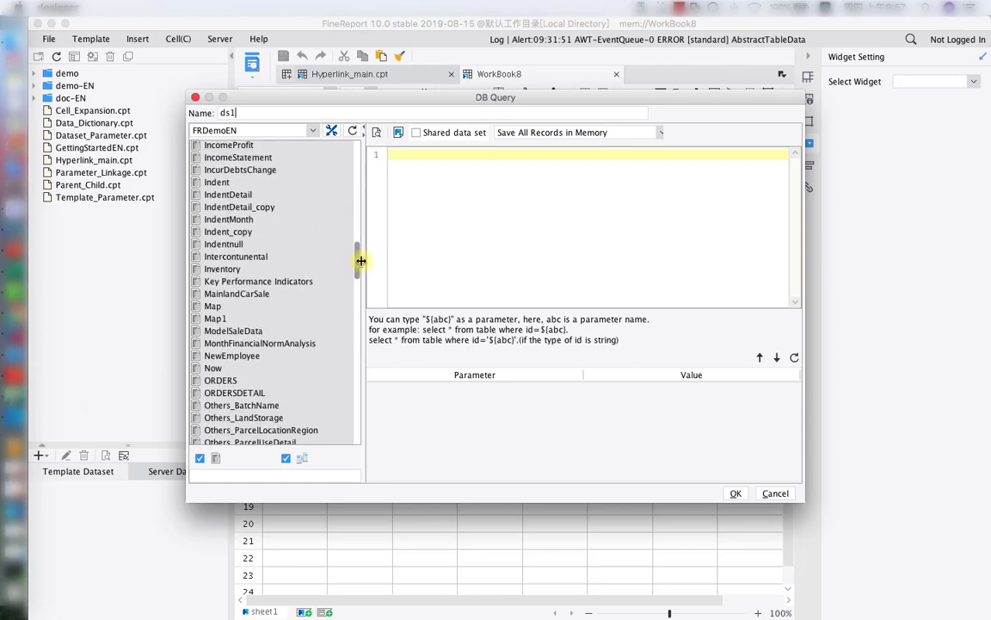
{"action": "left_click_drag", "start_coordinate": [216, 392], "coordinate": [482, 209]}
{"action": "left_click", "coordinate": [506, 231]}
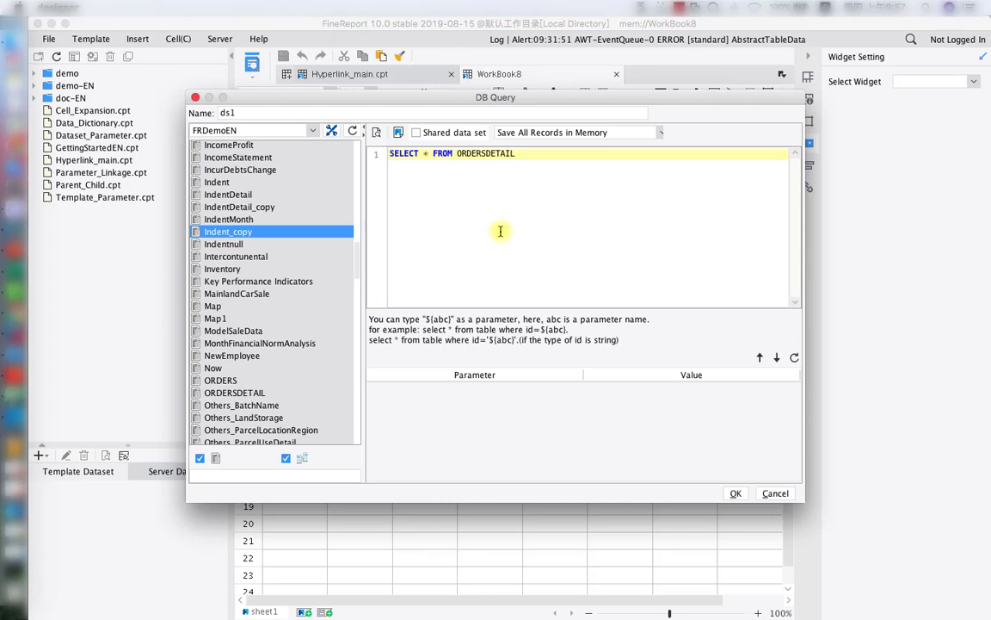
{"action": "left_click", "coordinate": [733, 493]}
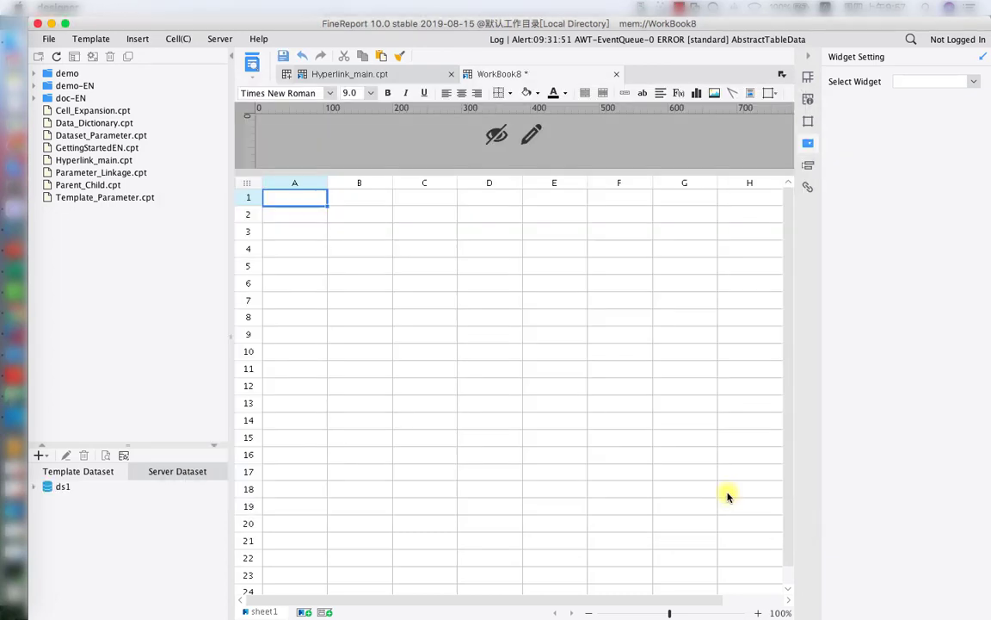
Step: Place all four ds1 fields, ORDERID to PRICE, left to right starting at A3
{"action": "left_click", "coordinate": [34, 487]}
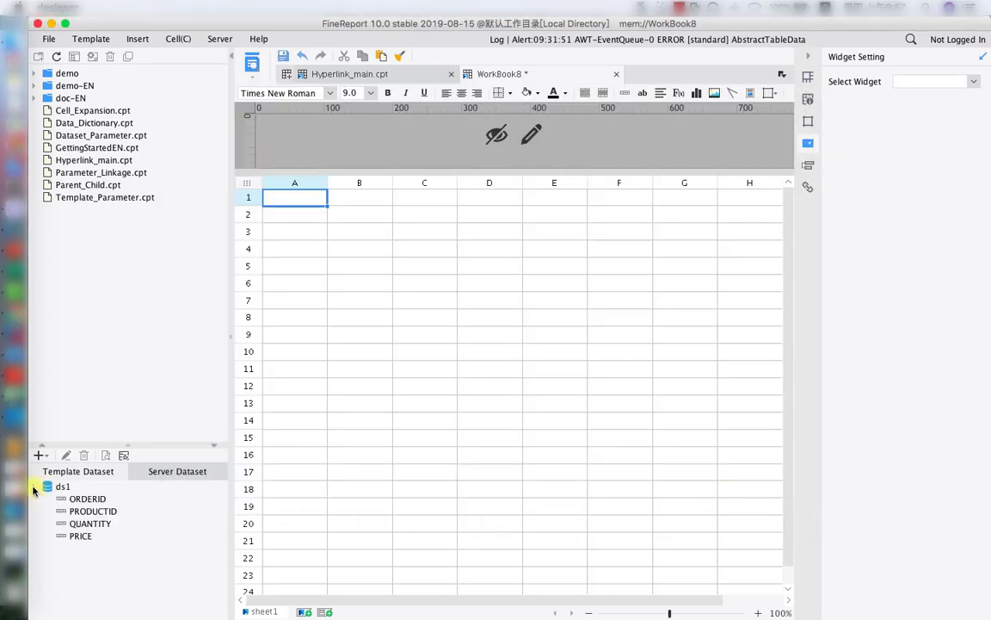
{"action": "left_click", "coordinate": [73, 503]}
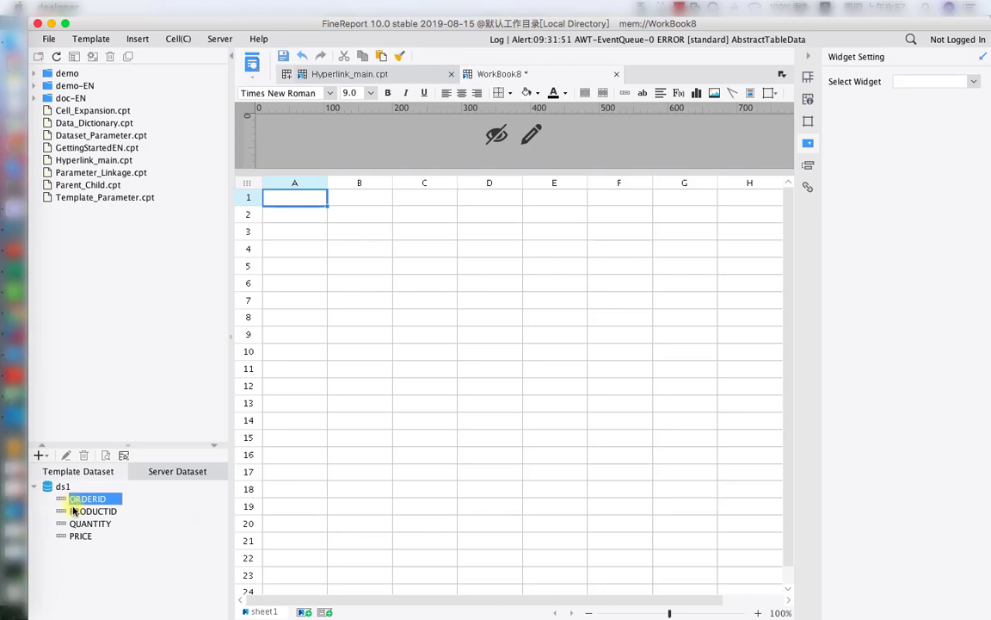
{"action": "left_click", "coordinate": [81, 536], "text": "shift"}
{"action": "left_click_drag", "start_coordinate": [81, 536], "coordinate": [295, 239]}
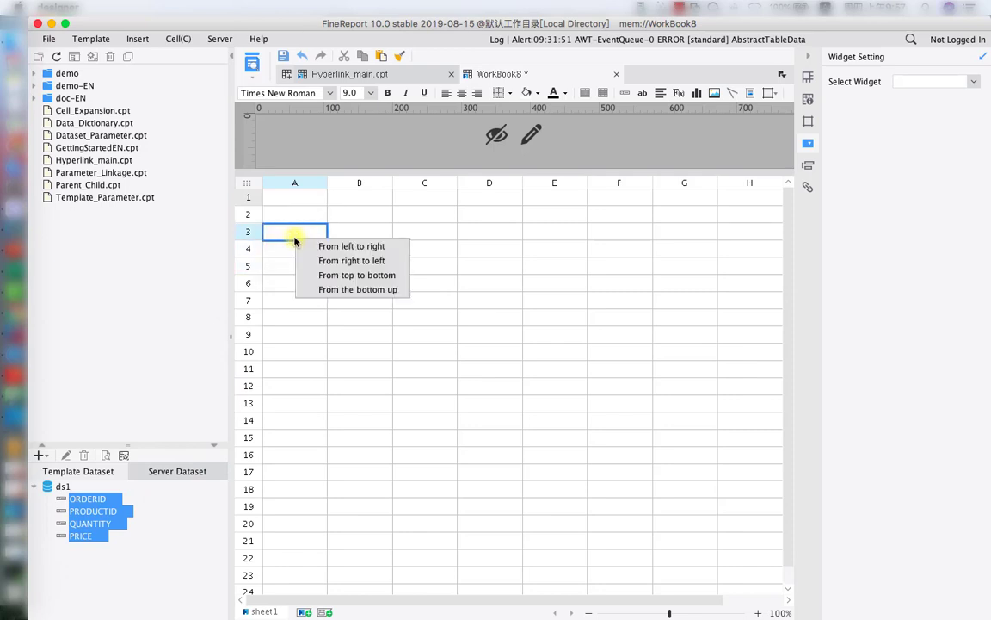
{"action": "left_click", "coordinate": [307, 246]}
Step: Enter the headers Order ID, Product ID, Quantiry, Price in A2:D2
{"action": "left_click", "coordinate": [300, 212]}
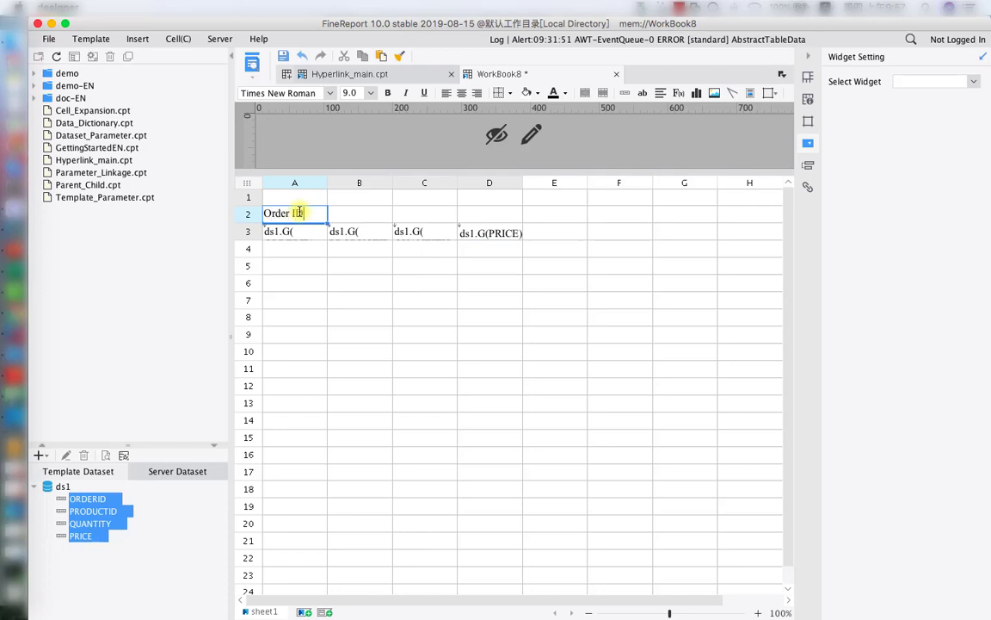
{"action": "left_click", "coordinate": [340, 214]}
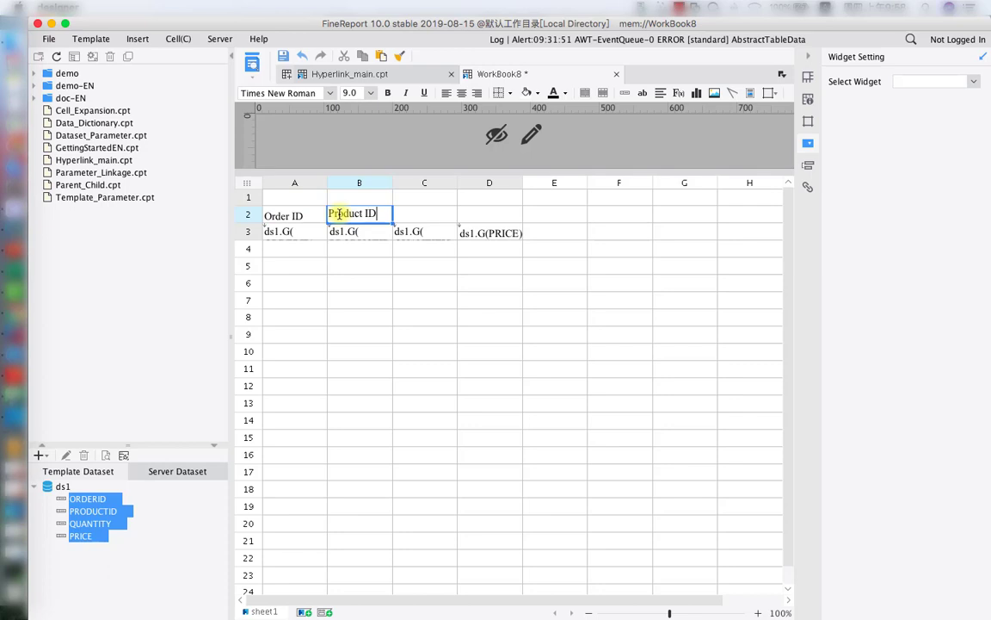
{"action": "left_click", "coordinate": [400, 209]}
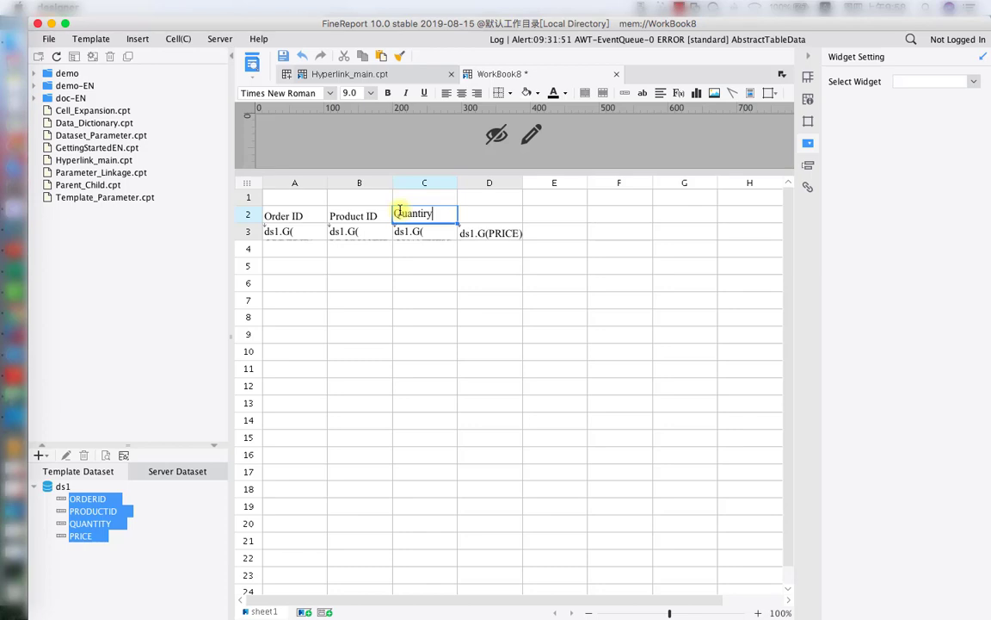
{"action": "left_click", "coordinate": [473, 216]}
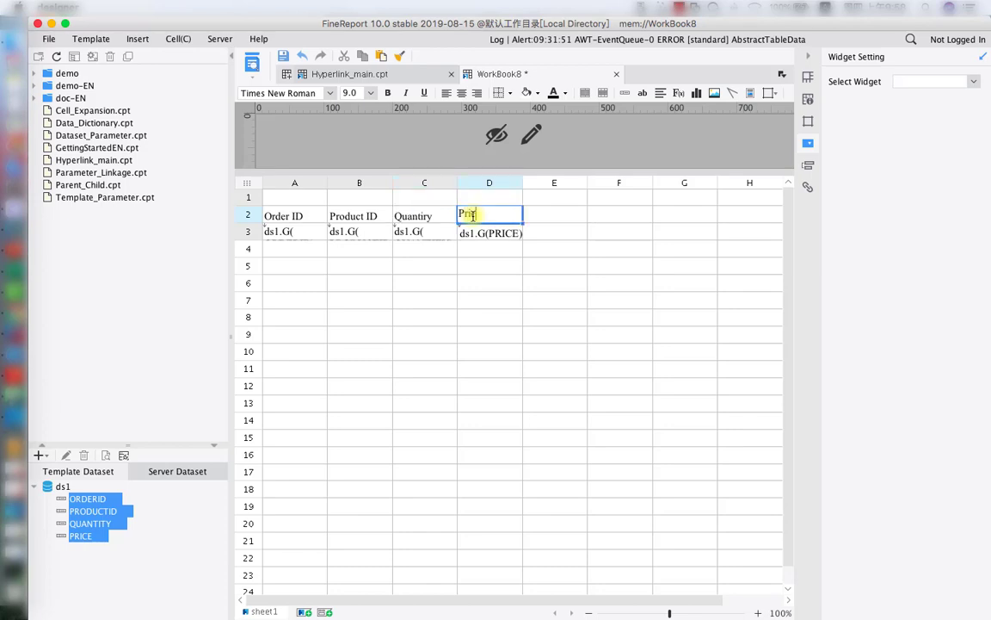
{"action": "type", "text": "Price"}
{"action": "left_click_drag", "start_coordinate": [266, 216], "coordinate": [466, 233]}
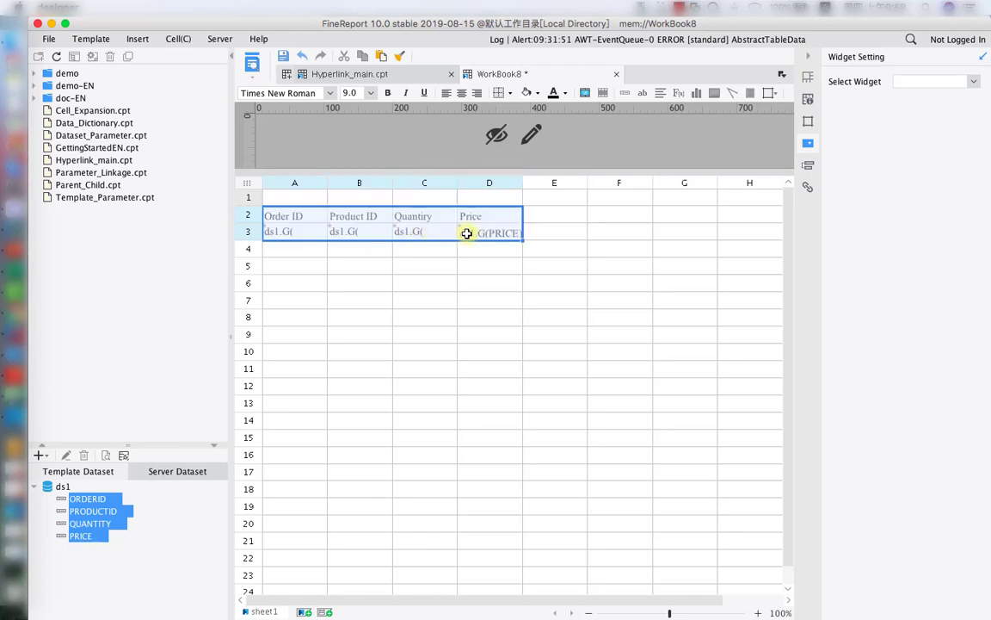
Step: Centre the A2:D3 table text and give all its cells borders
{"action": "left_click", "coordinate": [462, 94]}
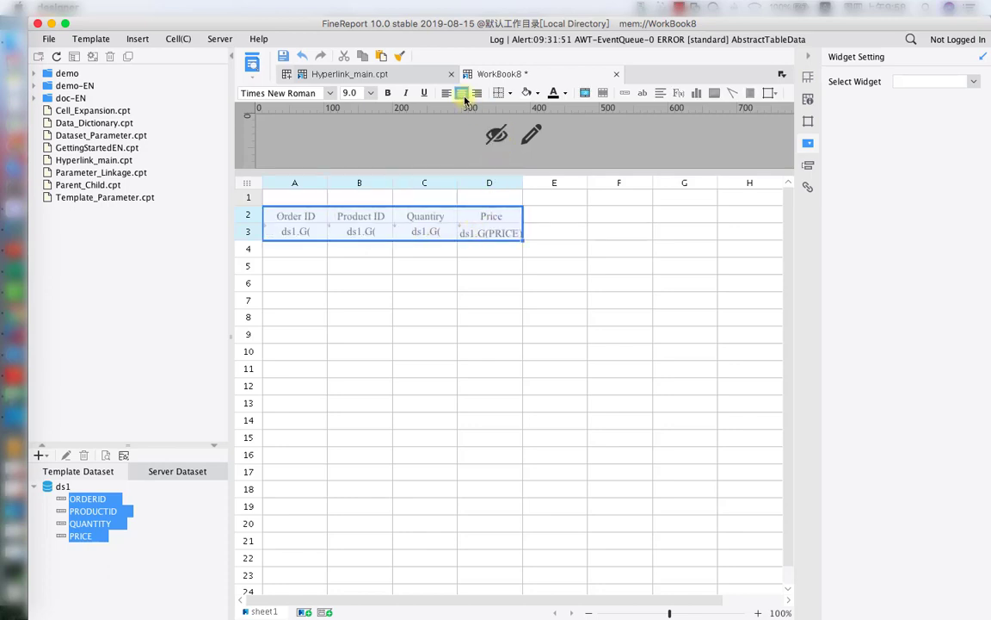
{"action": "left_click", "coordinate": [509, 93]}
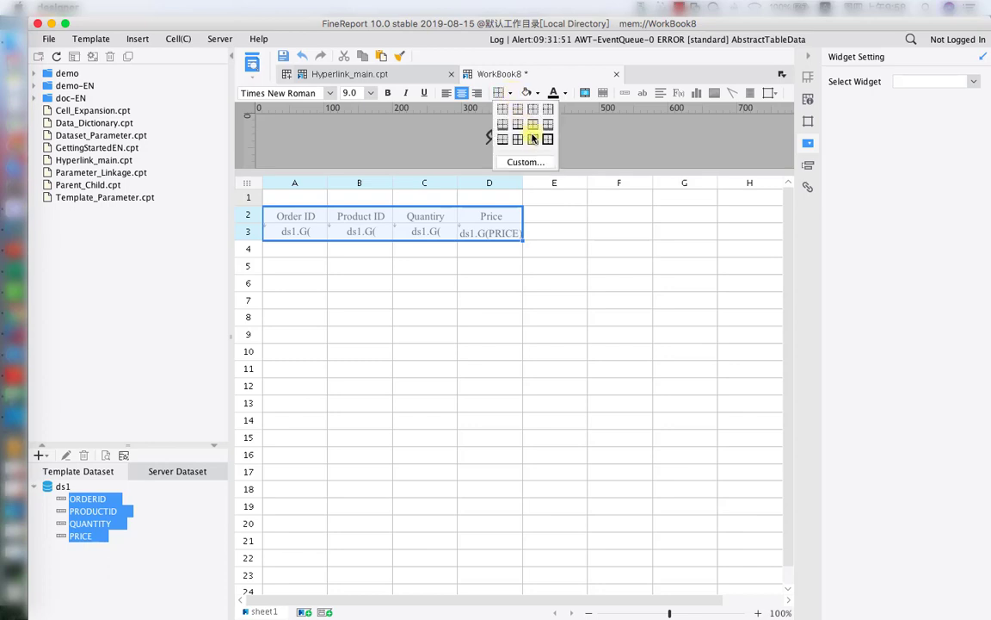
{"action": "left_click", "coordinate": [533, 139]}
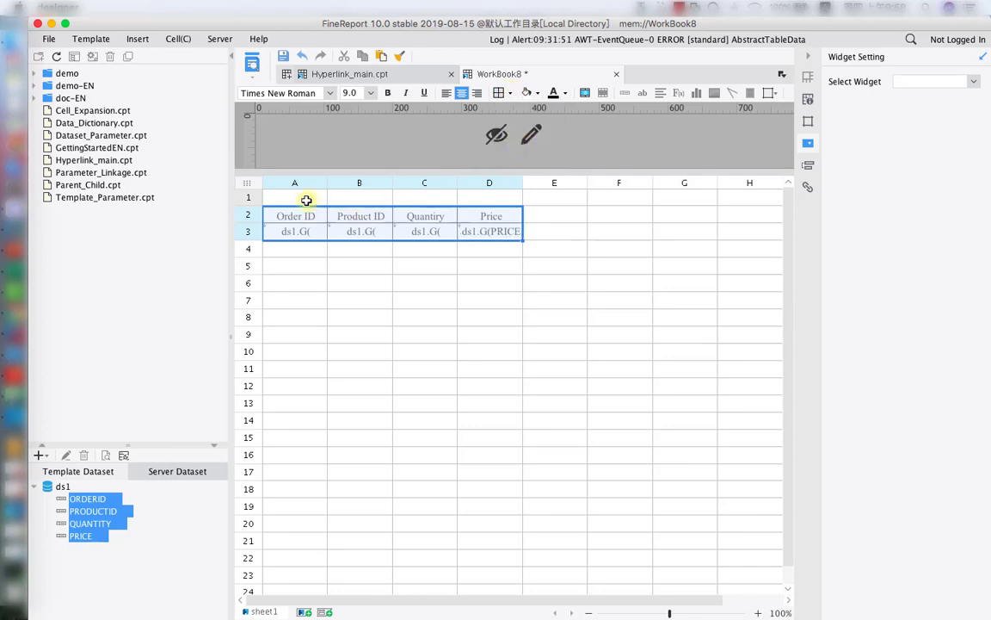
Step: Fill the header row A2:D2 with a light-blue background
{"action": "left_click_drag", "start_coordinate": [306, 217], "coordinate": [469, 216]}
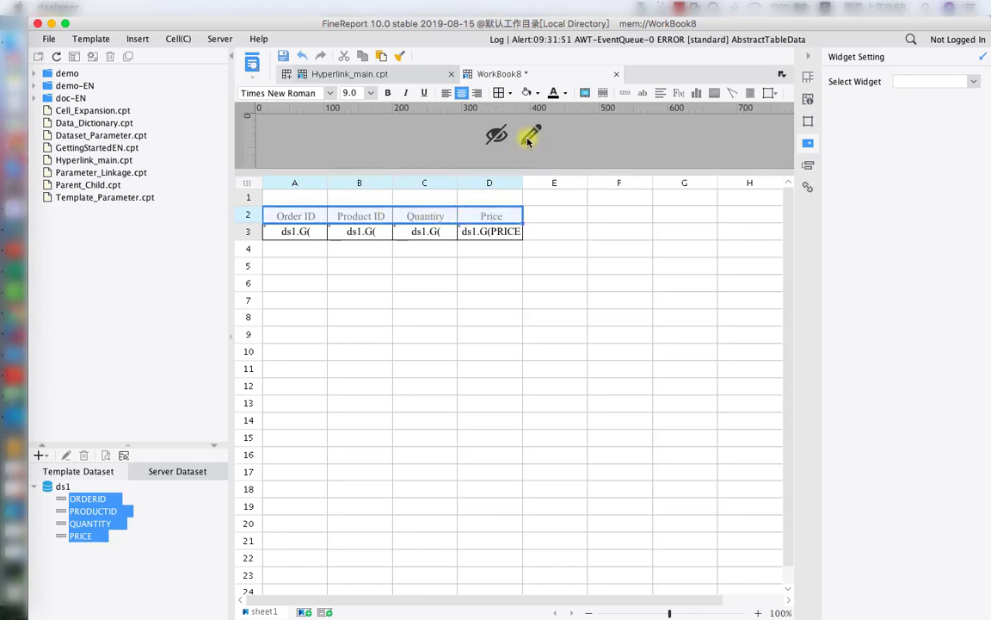
{"action": "left_click", "coordinate": [536, 93]}
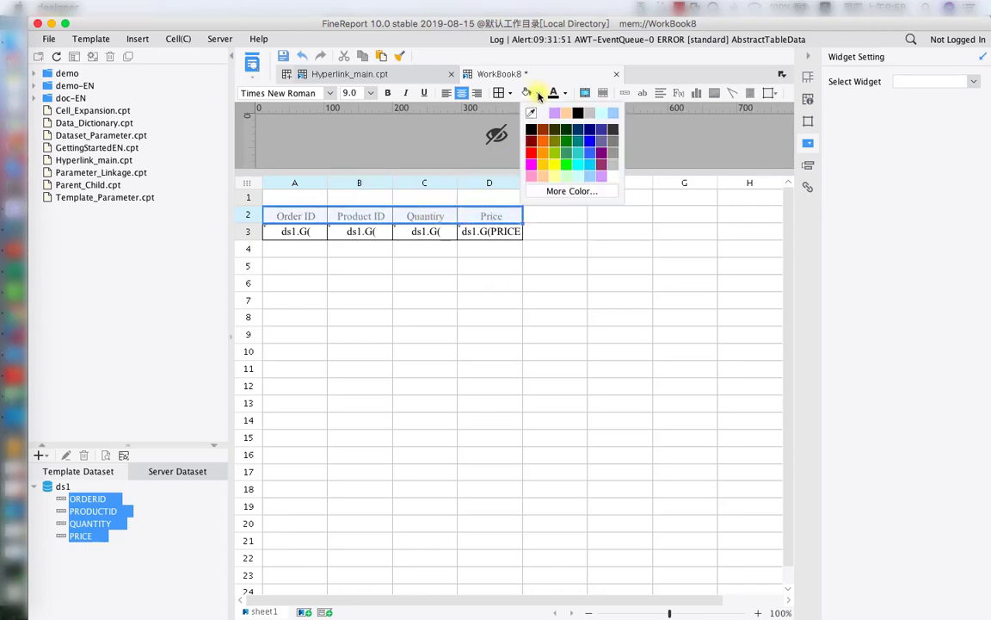
{"action": "left_click", "coordinate": [590, 176]}
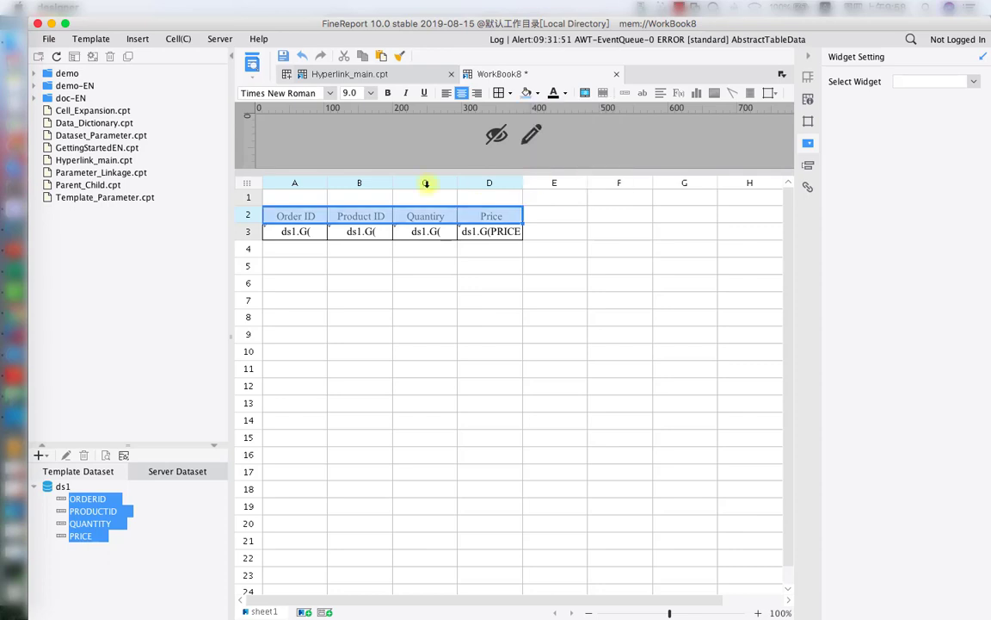
{"action": "left_click_drag", "start_coordinate": [307, 197], "coordinate": [471, 197]}
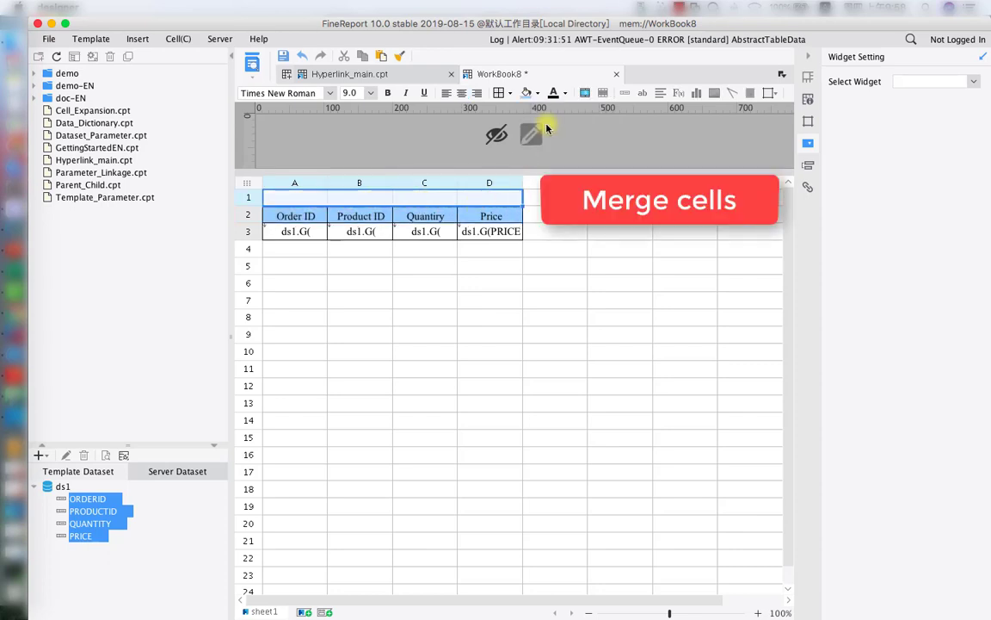
Step: Merge A1:D1 into one cell and type the title Order Details
{"action": "left_click", "coordinate": [583, 93]}
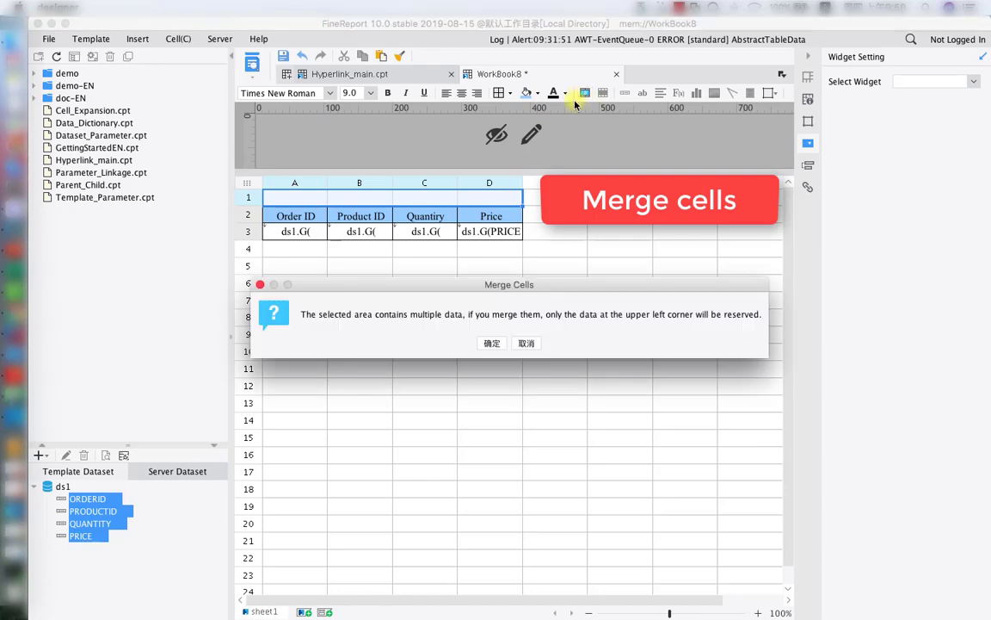
{"action": "left_click", "coordinate": [492, 343]}
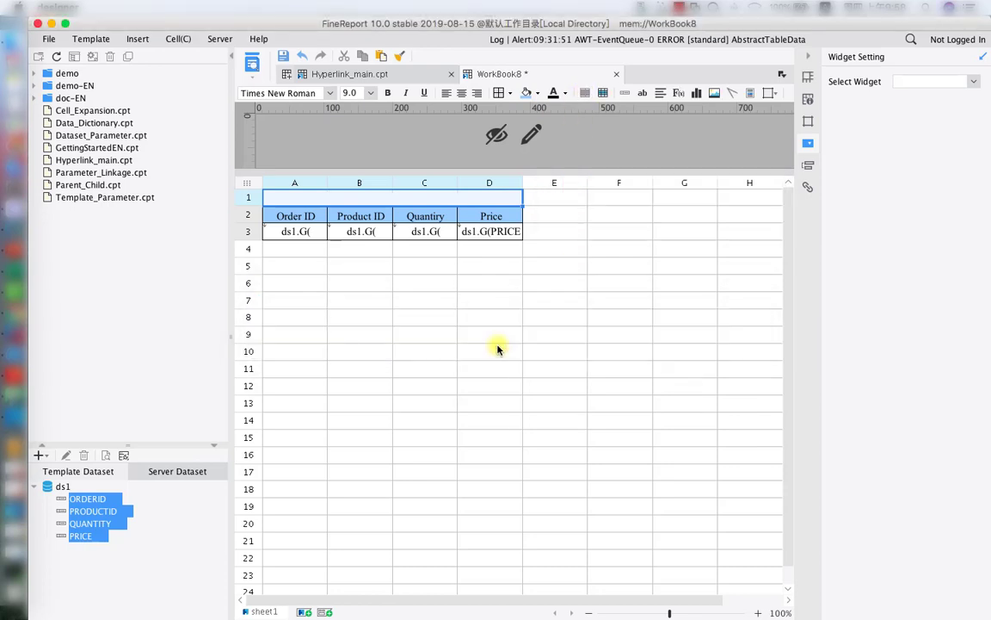
{"action": "double_click", "coordinate": [404, 198]}
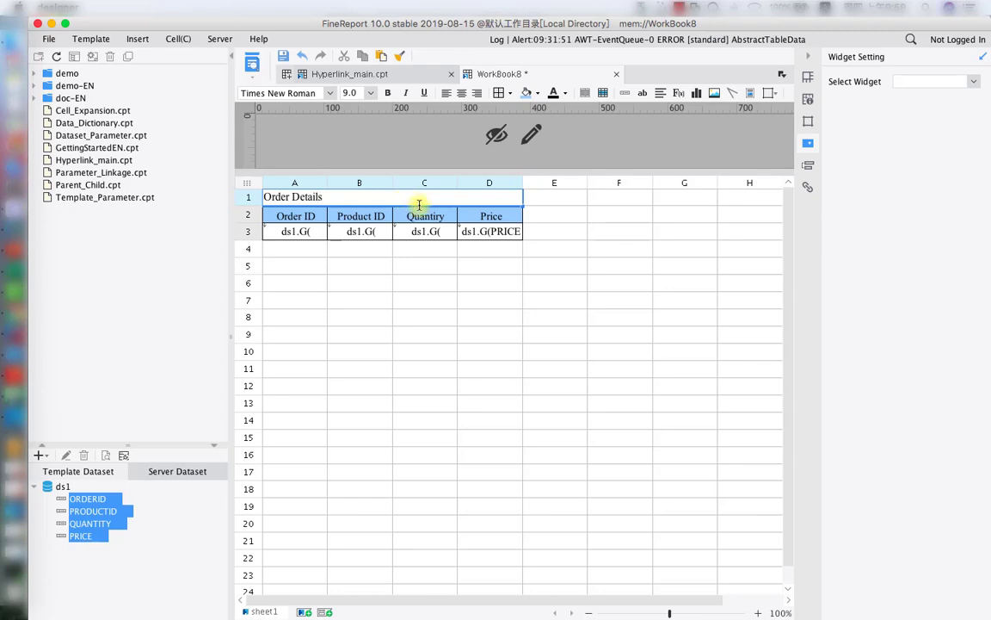
Step: Make the title centred, pale purple, bold, size 16, and heighten row 1
{"action": "left_click", "coordinate": [462, 93]}
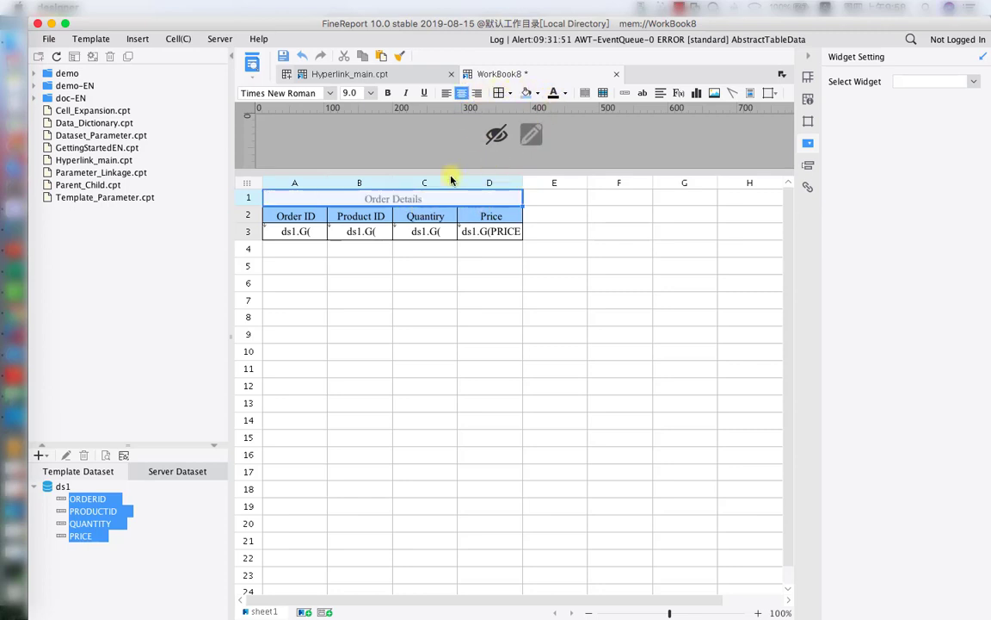
{"action": "left_click", "coordinate": [565, 93]}
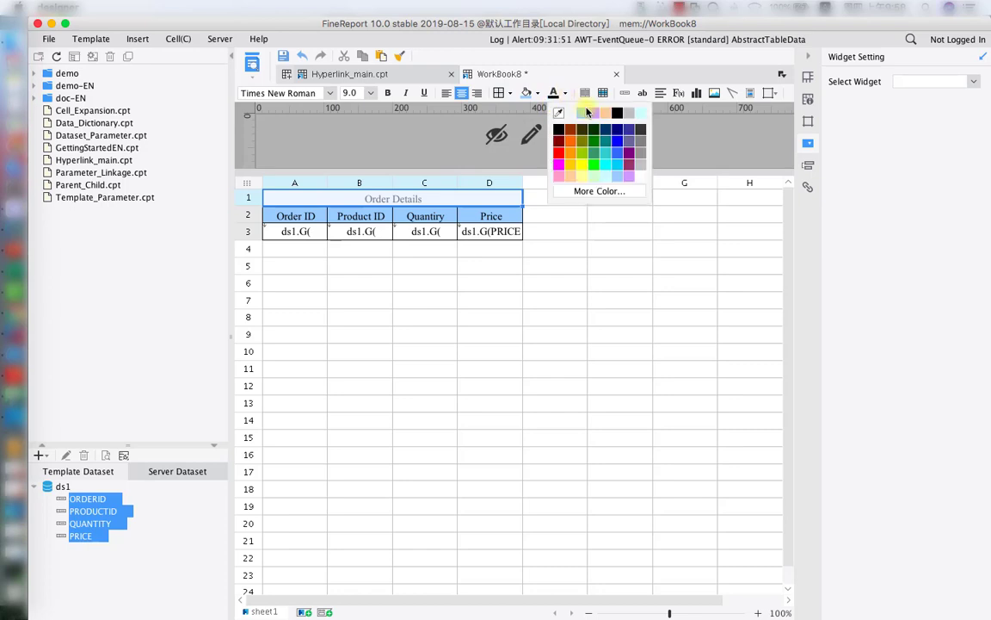
{"action": "left_click", "coordinate": [593, 115]}
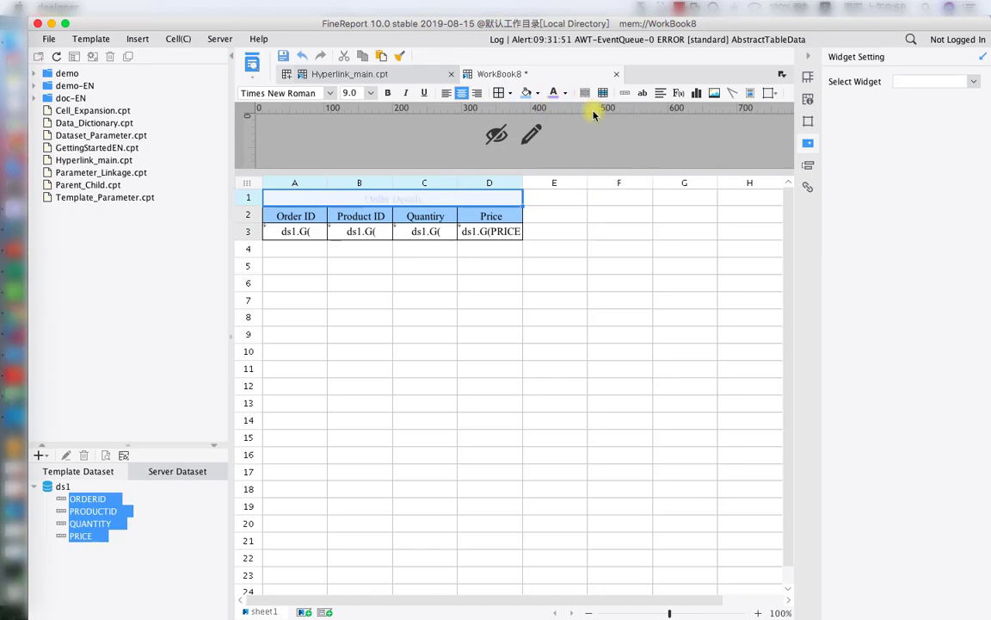
{"action": "left_click", "coordinate": [388, 93]}
{"action": "left_click", "coordinate": [370, 93]}
{"action": "scroll", "coordinate": [359, 145], "scroll_direction": "down", "scroll_amount": 3}
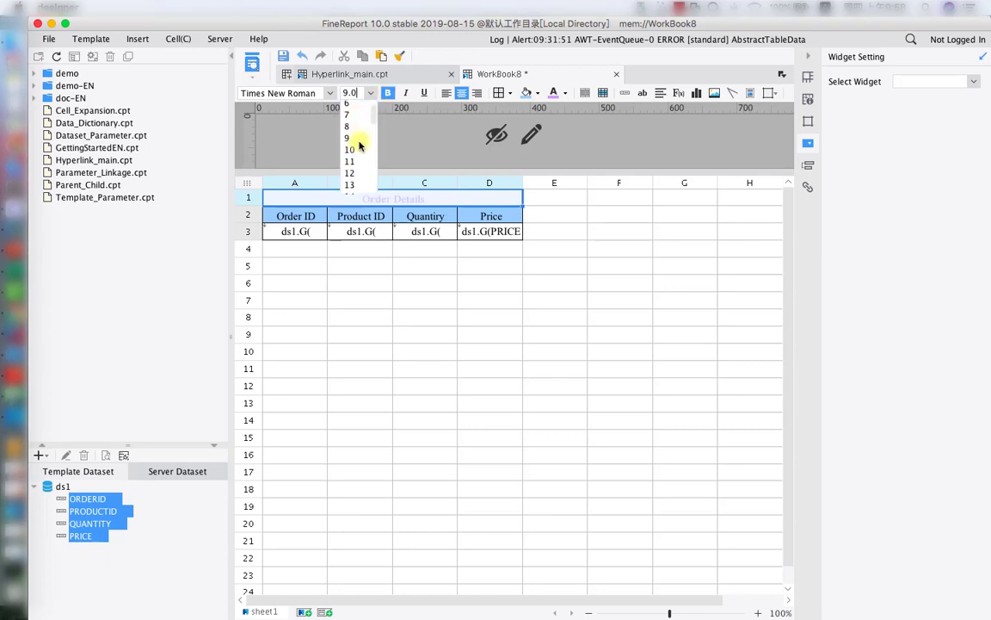
{"action": "left_click", "coordinate": [356, 181]}
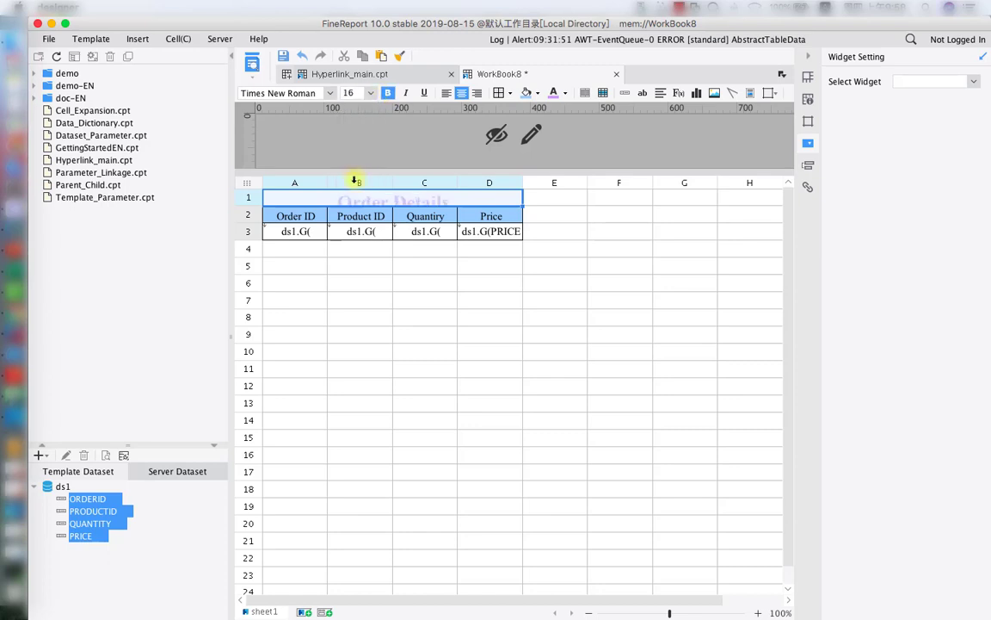
{"action": "left_click_drag", "start_coordinate": [250, 204], "coordinate": [251, 224]}
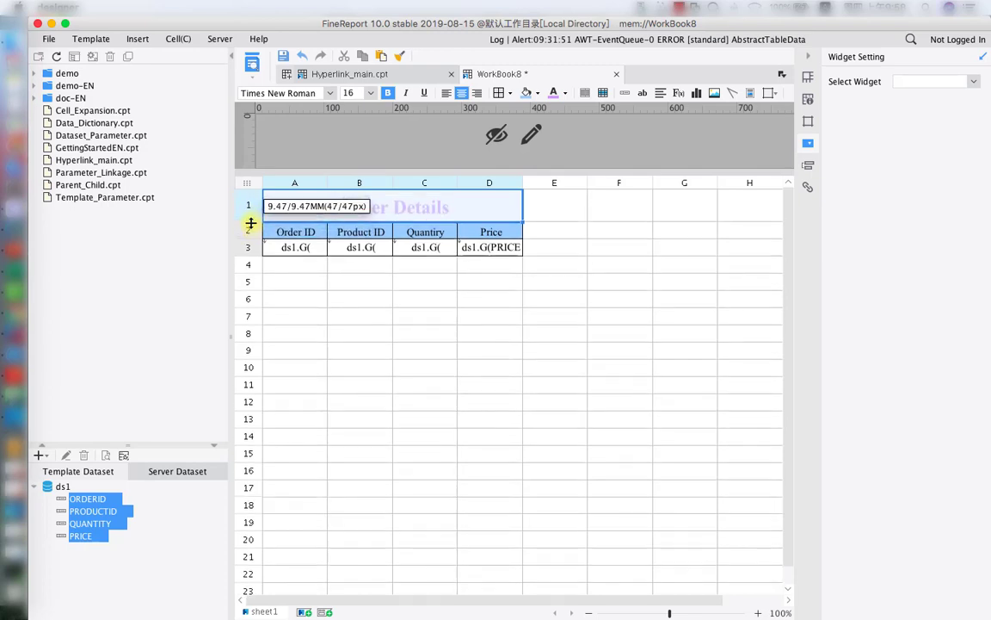
Step: Save the order-details template as Hyperlink_sub.cpt in the reportlets folder
{"action": "left_click", "coordinate": [283, 58]}
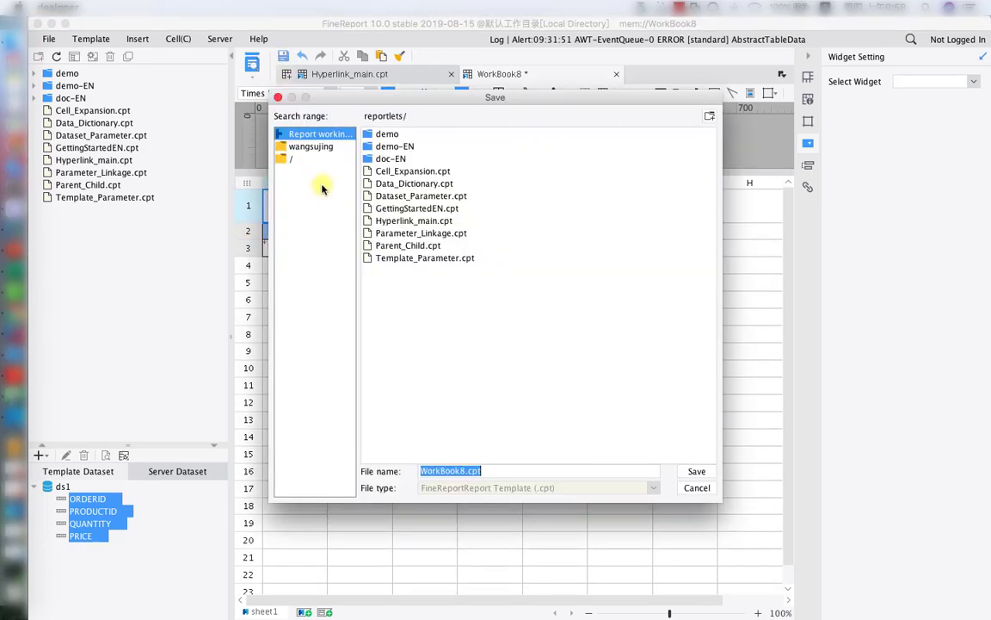
{"action": "left_click", "coordinate": [376, 223]}
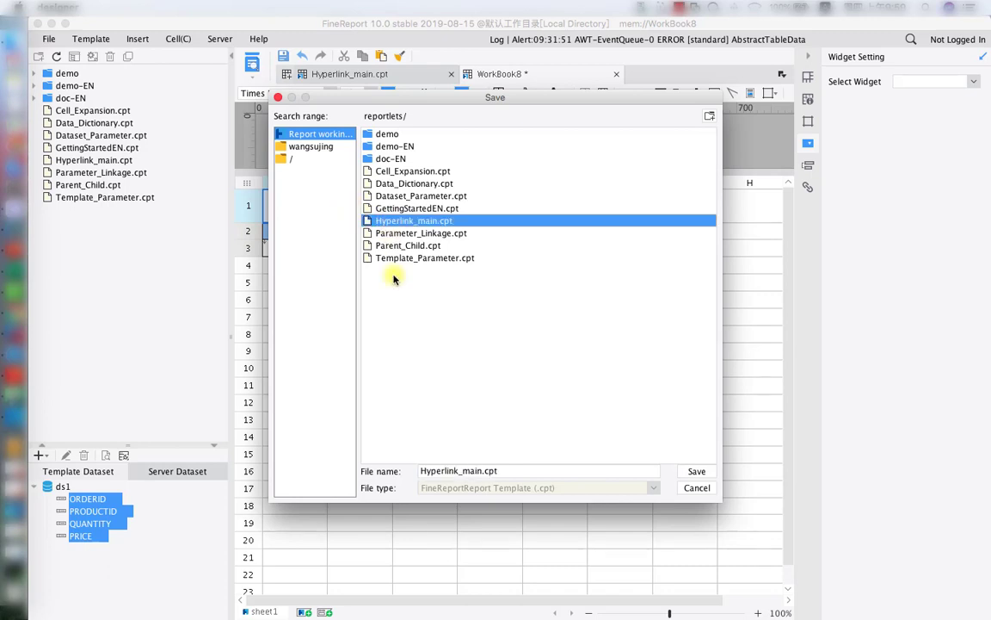
{"action": "left_click", "coordinate": [463, 472]}
{"action": "left_click_drag", "start_coordinate": [462, 472], "coordinate": [491, 472]}
{"action": "type", "text": "sub"}
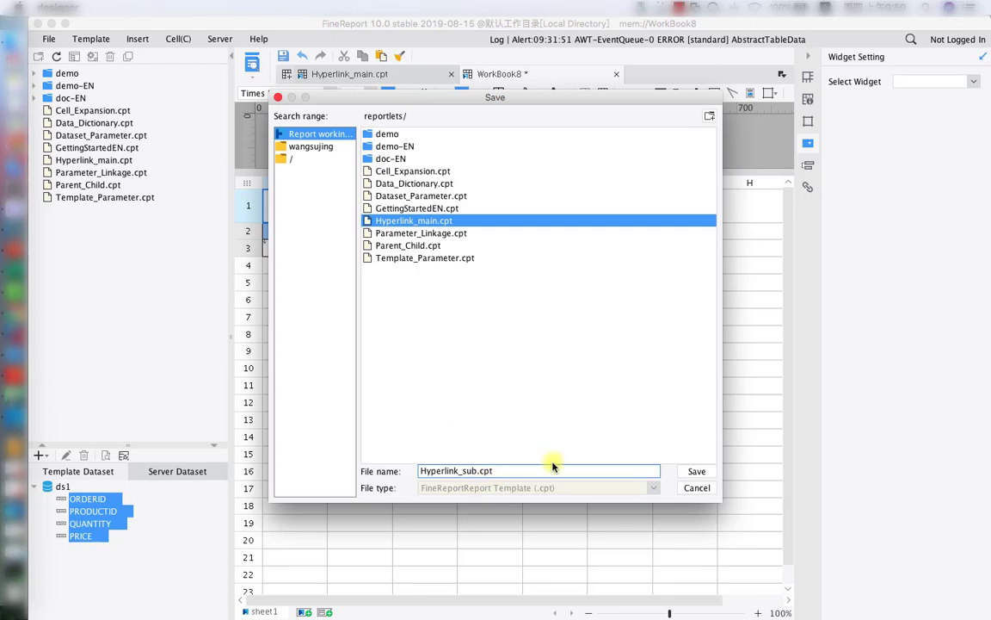
{"action": "left_click", "coordinate": [697, 471]}
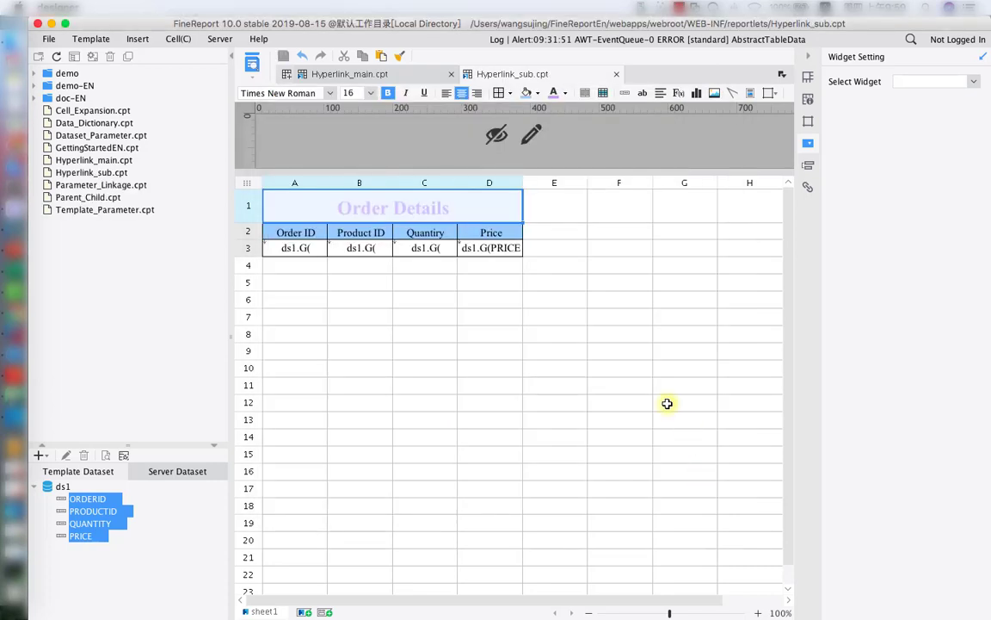
{"action": "left_click", "coordinate": [411, 79]}
Step: Open hyperlink settings for the Order ID cell A2 and list the hyperlink types
{"action": "left_click", "coordinate": [294, 214]}
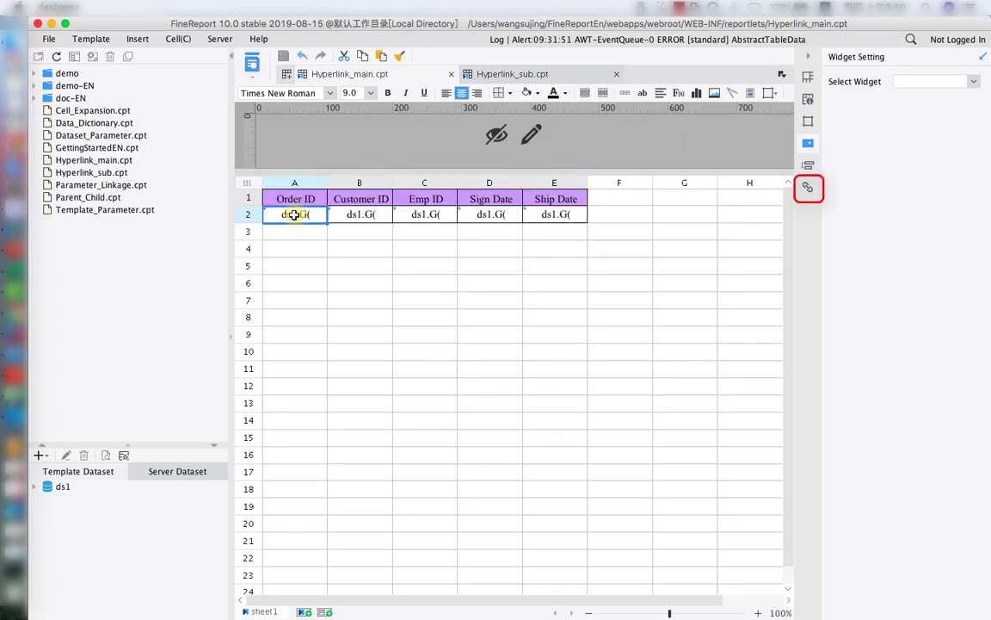
{"action": "left_click", "coordinate": [807, 187]}
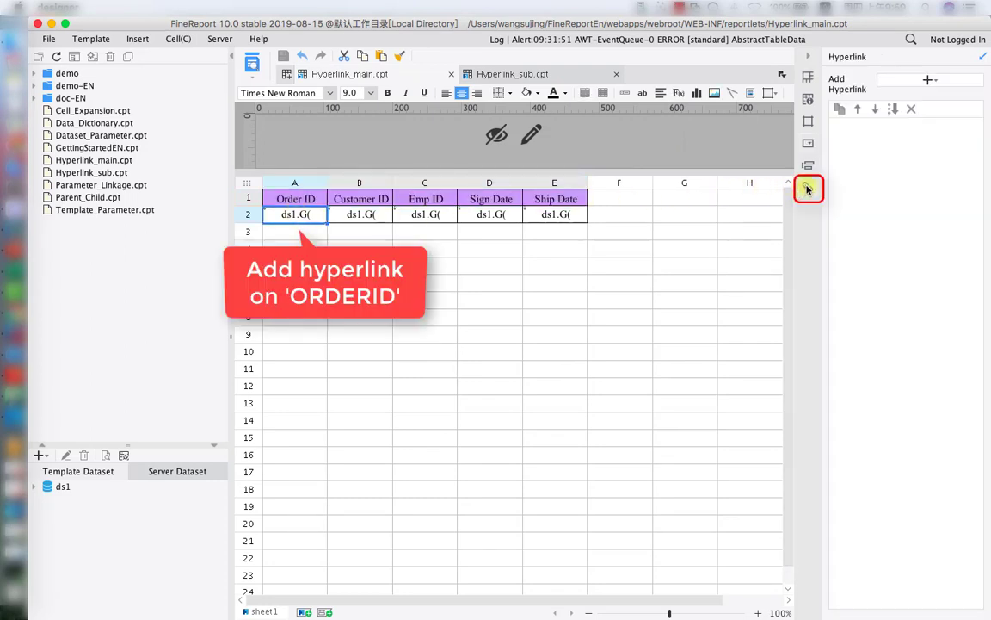
{"action": "left_click", "coordinate": [904, 80]}
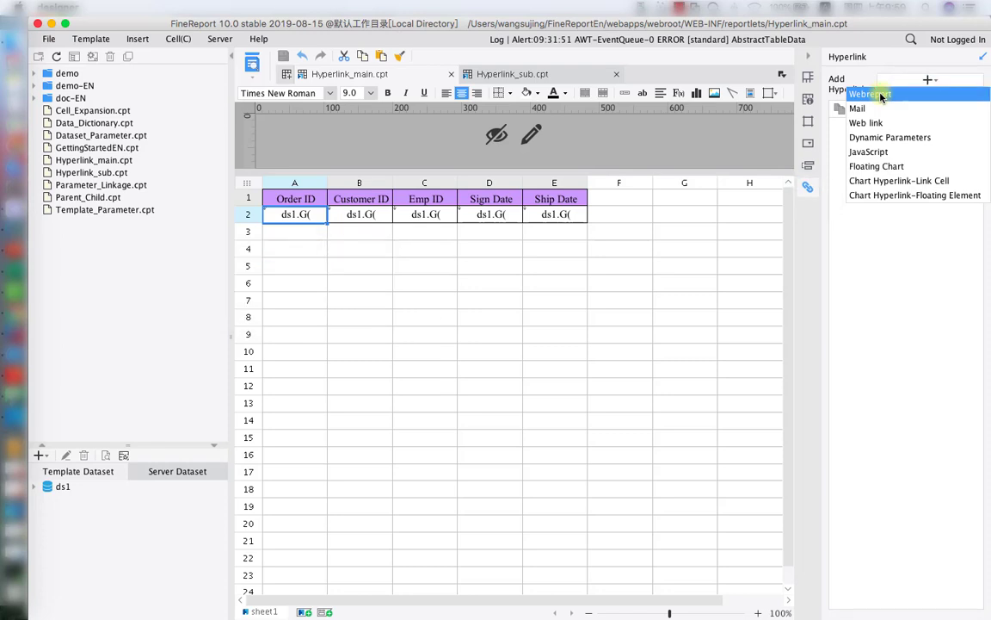
Step: Add a Webreport hyperlink on Order ID cell A2 that targets Hyperlink_sub.cpt
{"action": "left_click", "coordinate": [871, 94]}
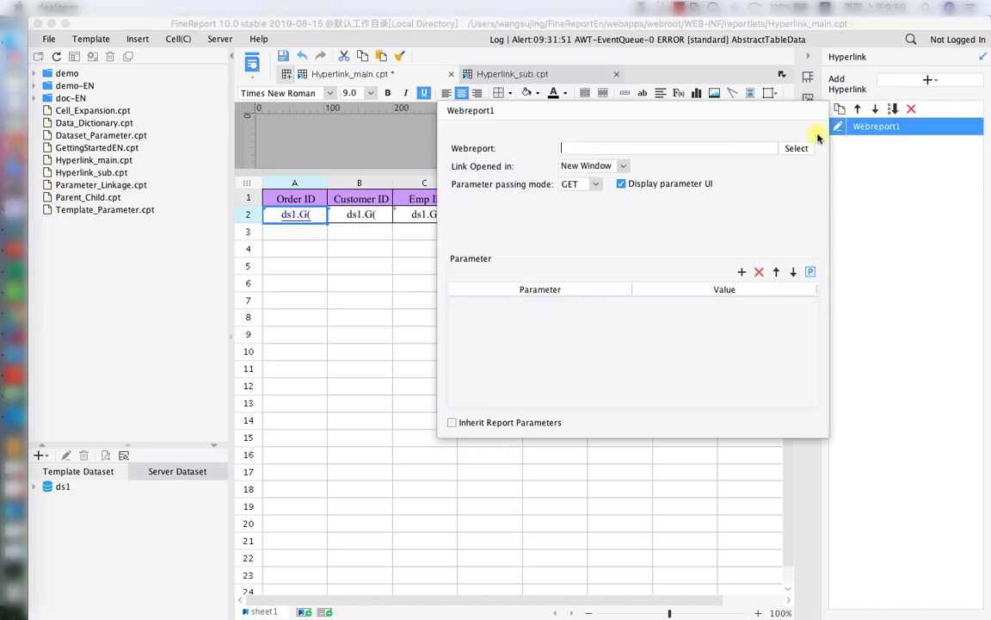
{"action": "left_click", "coordinate": [797, 150]}
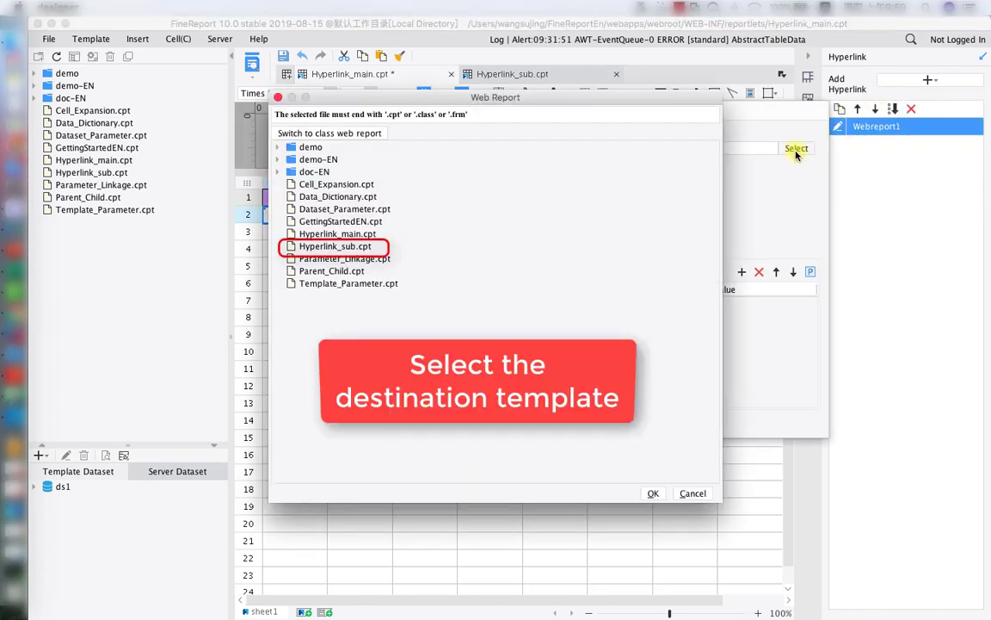
{"action": "left_click", "coordinate": [370, 247]}
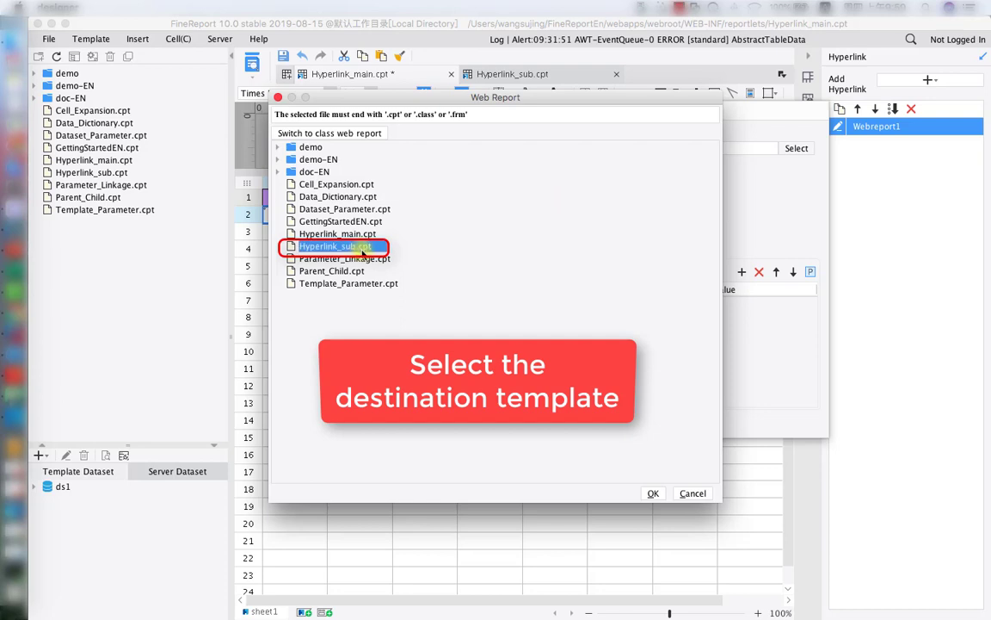
{"action": "left_click", "coordinate": [652, 495]}
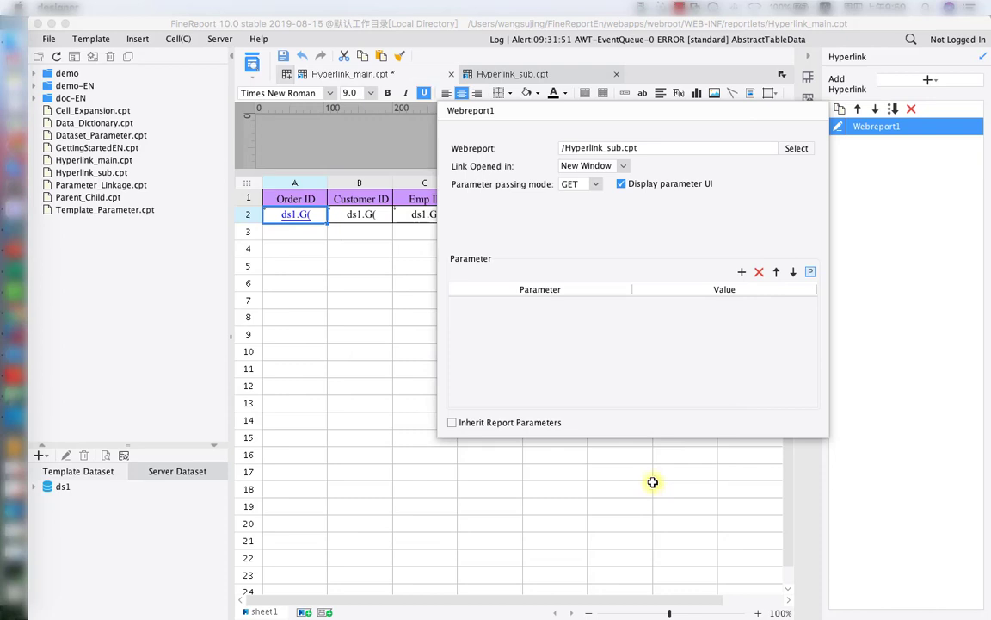
Step: Give the Webreport1 link a parameter named ID with the formula value =$$$
{"action": "left_click", "coordinate": [742, 273]}
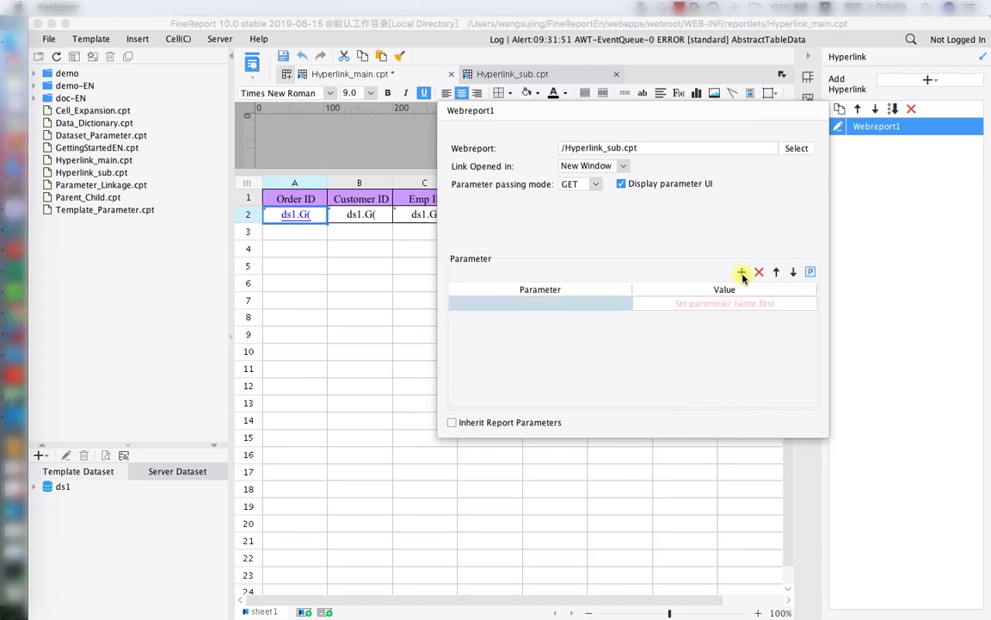
{"action": "double_click", "coordinate": [612, 305]}
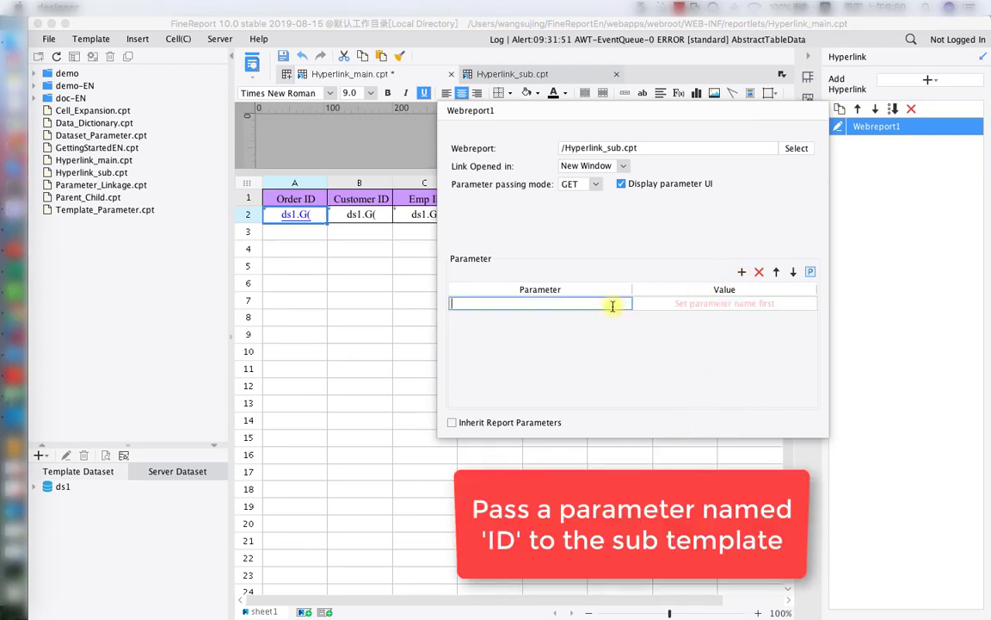
{"action": "type", "text": "ID"}
{"action": "left_click", "coordinate": [664, 304]}
{"action": "left_click", "coordinate": [642, 306]}
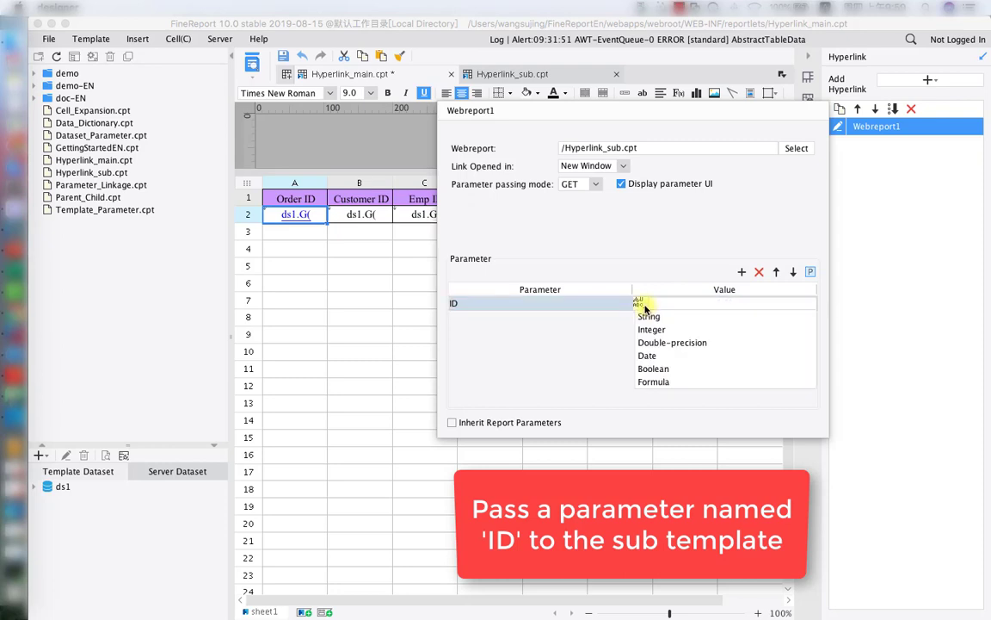
{"action": "left_click", "coordinate": [657, 384]}
{"action": "type", "text": "=$$$"}
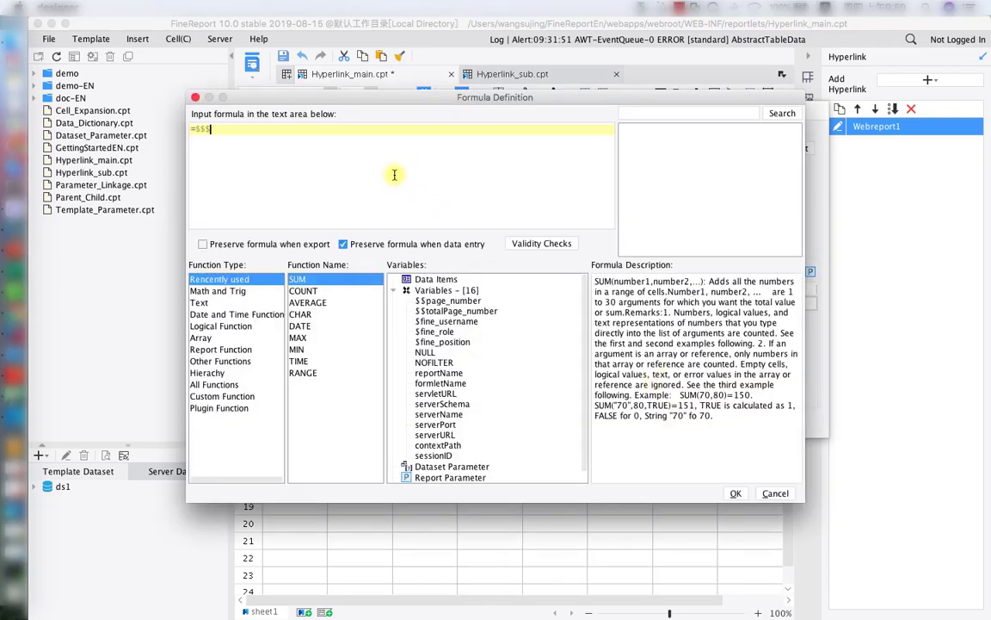
{"action": "left_click", "coordinate": [741, 496]}
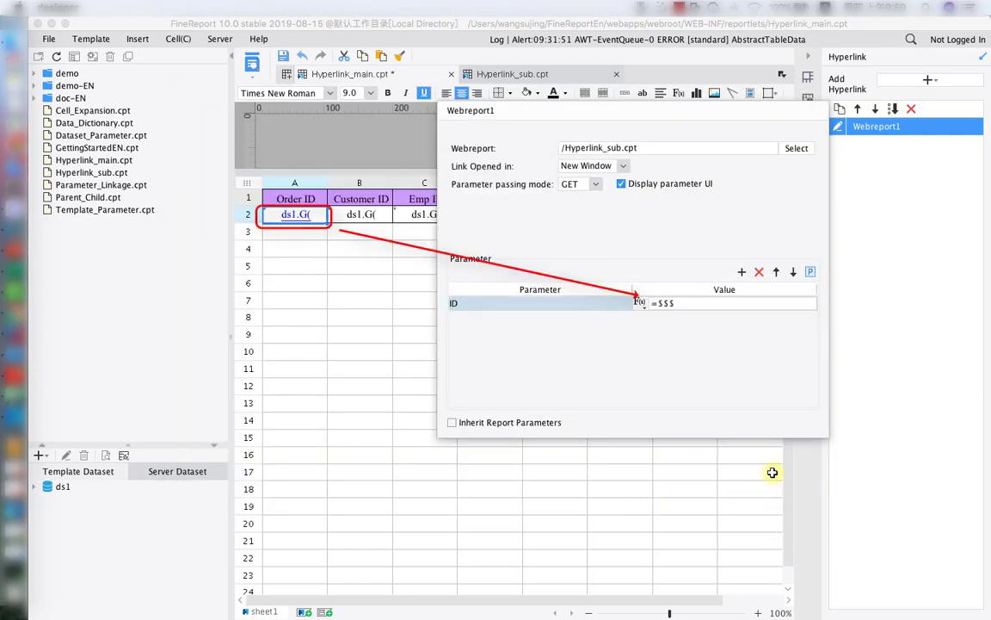
{"action": "left_click", "coordinate": [867, 380]}
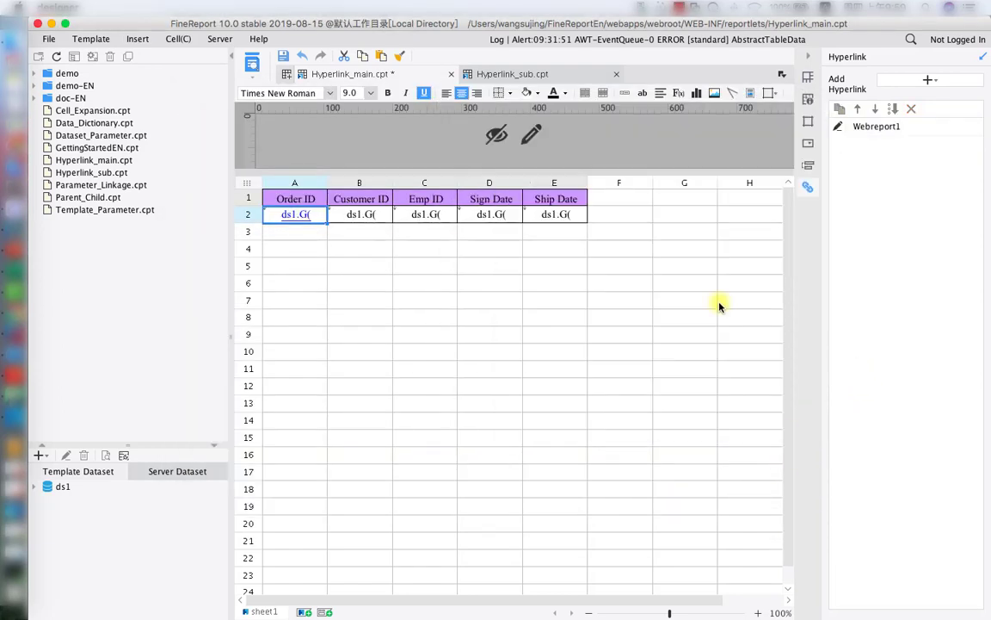
Step: Save the main template, then add a report parameter named ID to Hyperlink_sub.cpt
{"action": "left_click", "coordinate": [285, 56]}
{"action": "left_click", "coordinate": [494, 76]}
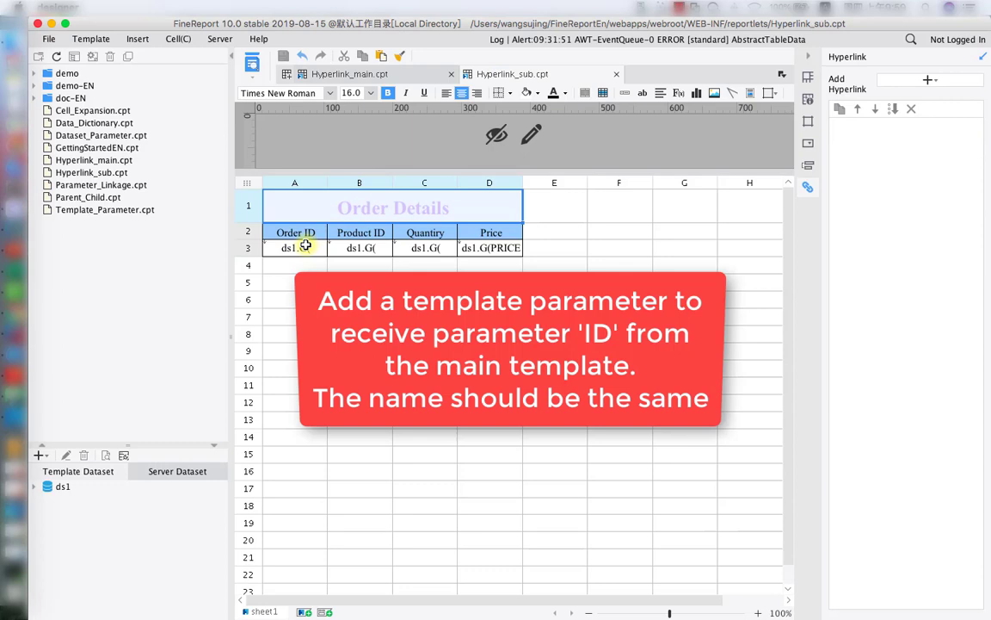
{"action": "left_click", "coordinate": [91, 39]}
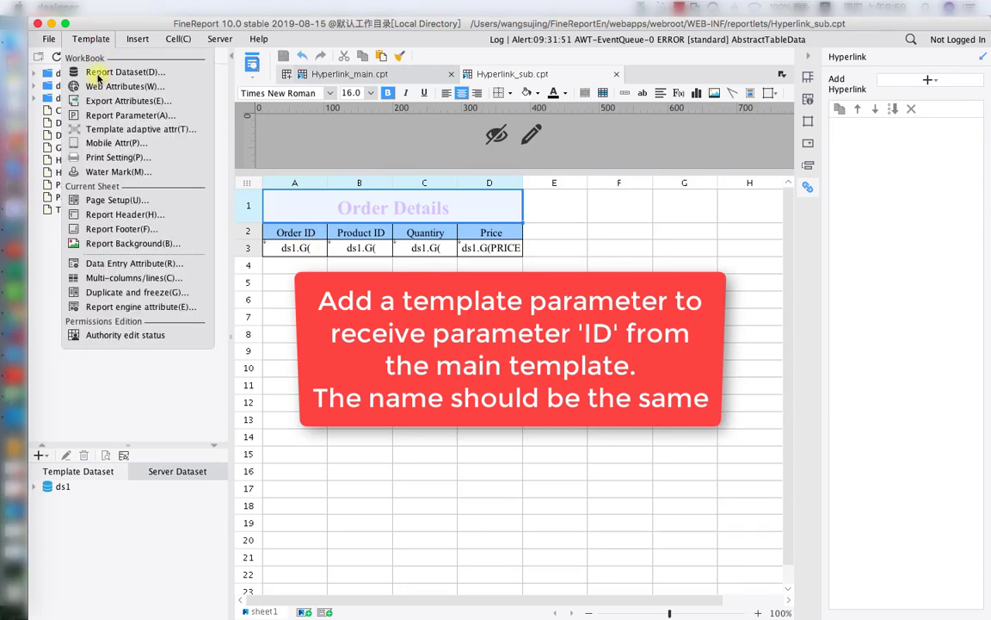
{"action": "left_click", "coordinate": [100, 114]}
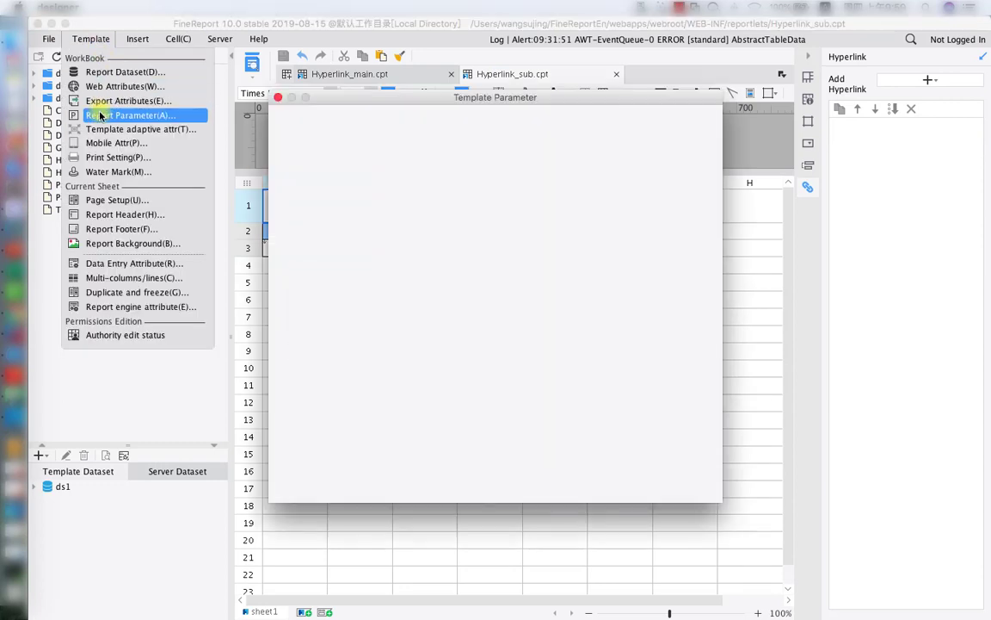
{"action": "left_click", "coordinate": [282, 116]}
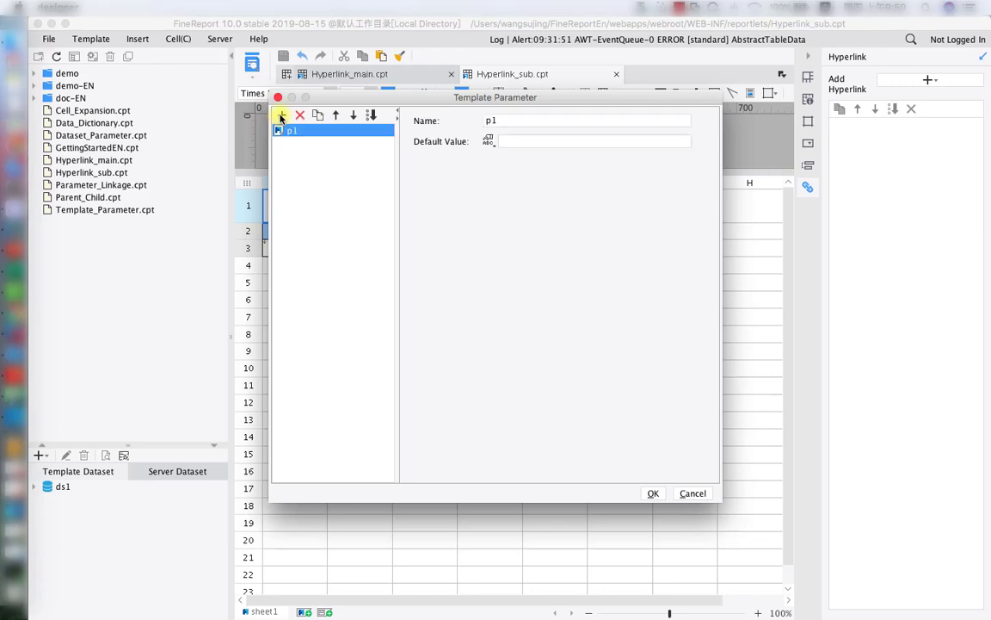
{"action": "left_click", "coordinate": [503, 123]}
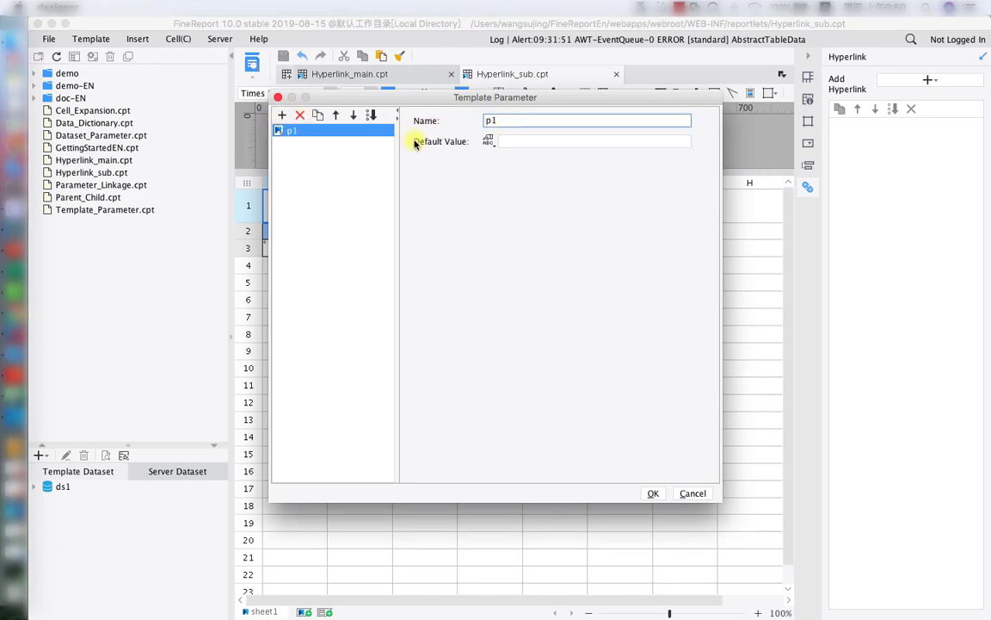
{"action": "double_click", "coordinate": [334, 129]}
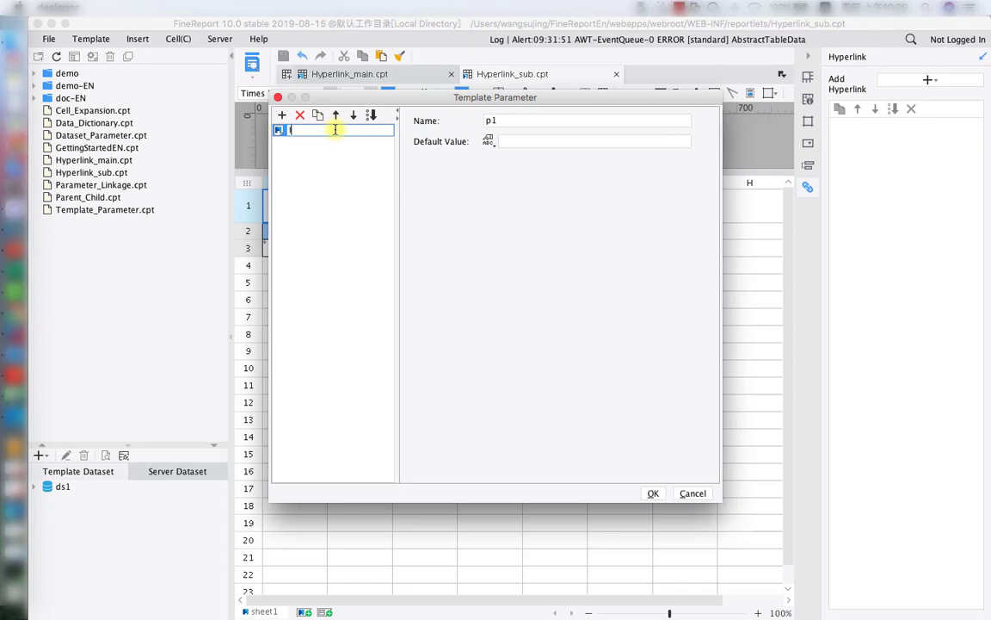
{"action": "left_click", "coordinate": [654, 495]}
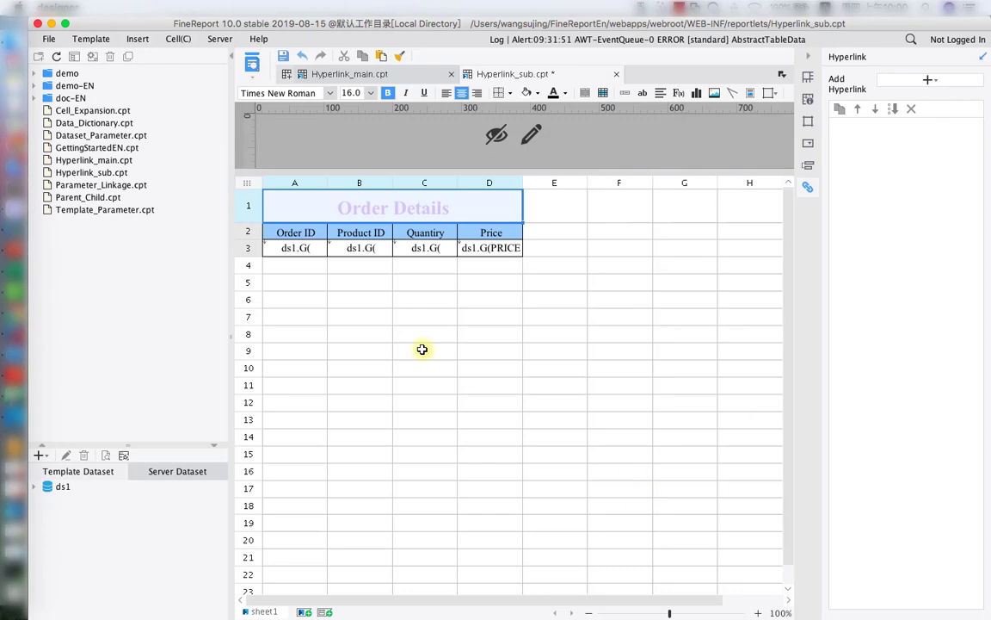
Step: Filter the A3 Order ID data cell to rows where ORDERID equals parameter $ID
{"action": "left_click", "coordinate": [304, 253]}
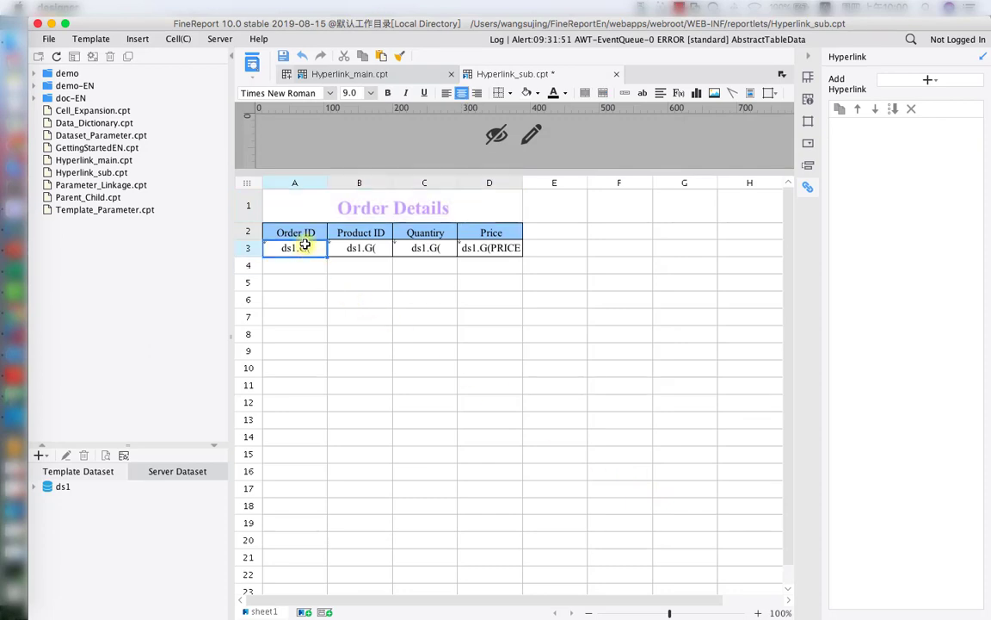
{"action": "left_click", "coordinate": [808, 78]}
{"action": "left_click", "coordinate": [923, 293]}
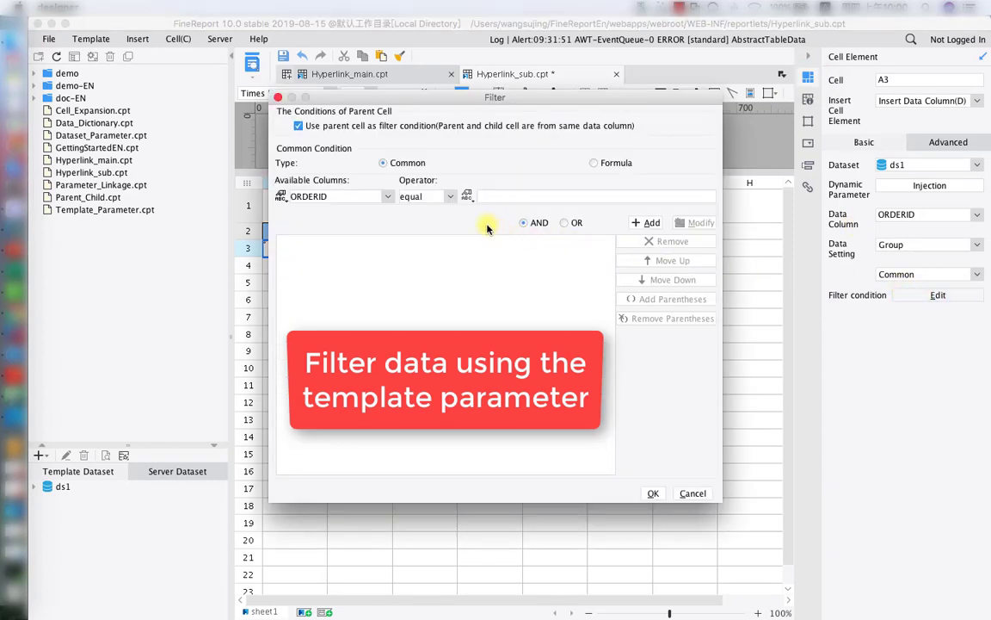
{"action": "left_click", "coordinate": [469, 196]}
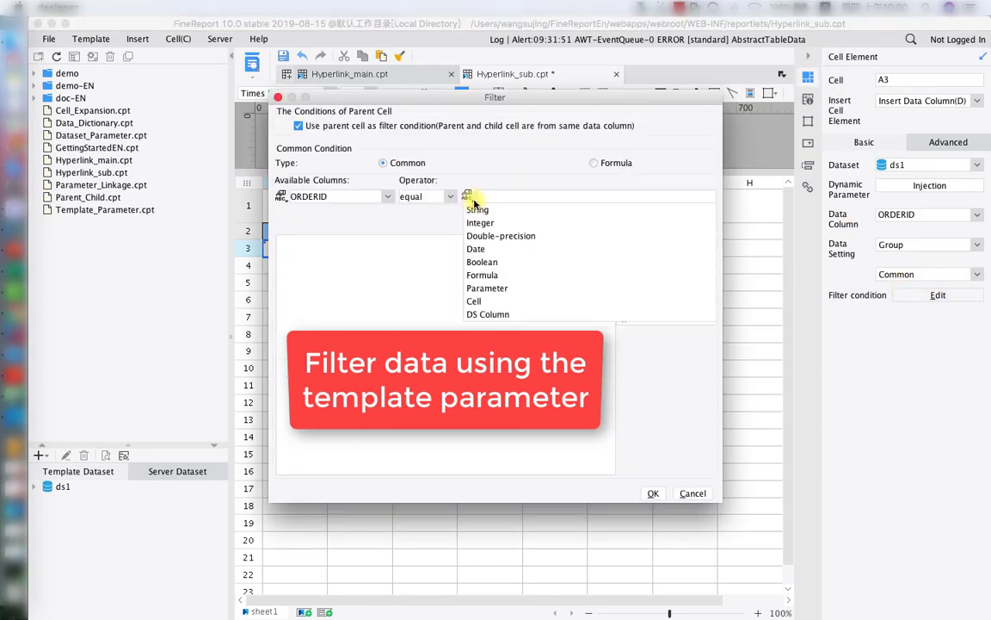
{"action": "left_click", "coordinate": [481, 289]}
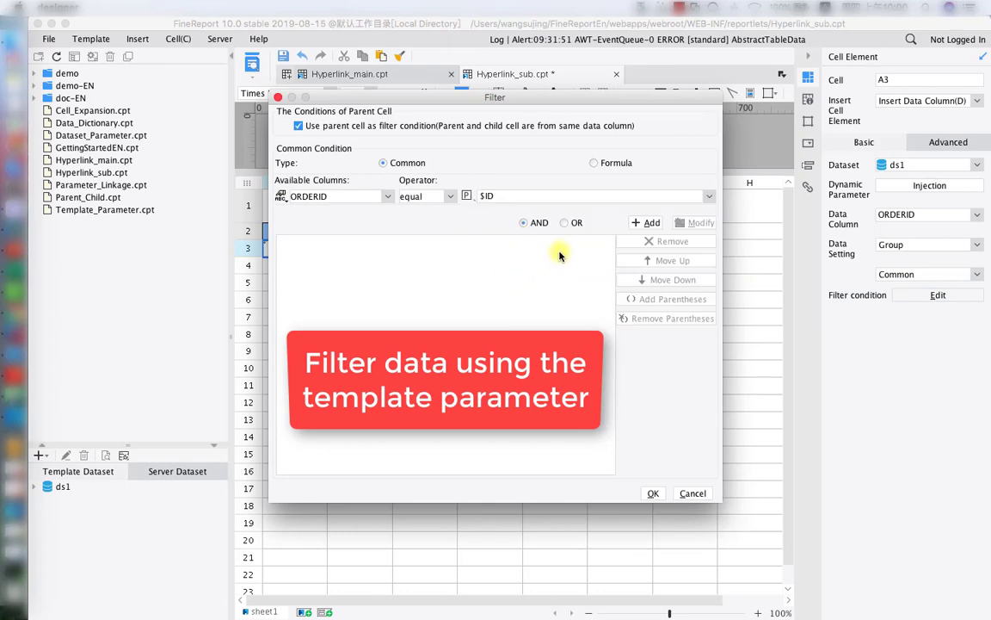
{"action": "left_click", "coordinate": [704, 195]}
{"action": "left_click", "coordinate": [676, 209]}
{"action": "left_click", "coordinate": [647, 223]}
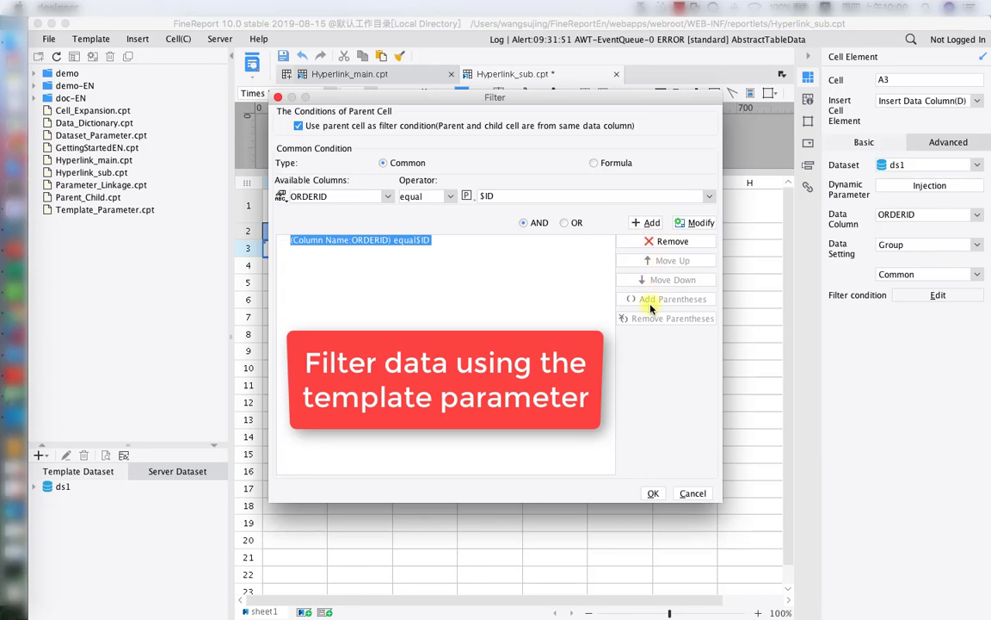
{"action": "left_click", "coordinate": [655, 493]}
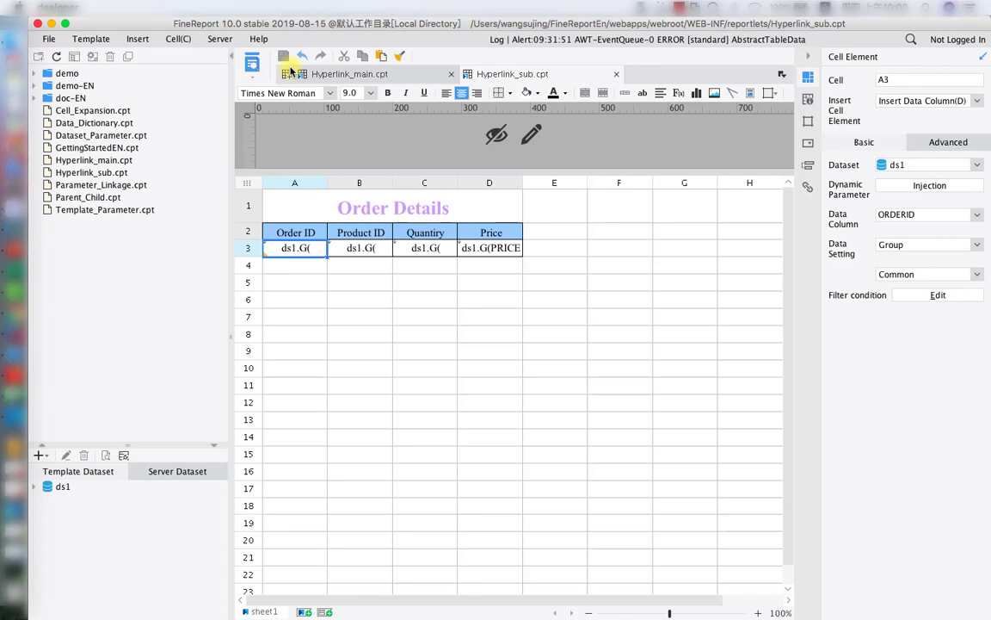
Step: Preview Hyperlink_main.cpt and check the detail tabs for orders 10002 and 10005, then close Chrome
{"action": "left_click", "coordinate": [345, 74]}
{"action": "left_click", "coordinate": [252, 63]}
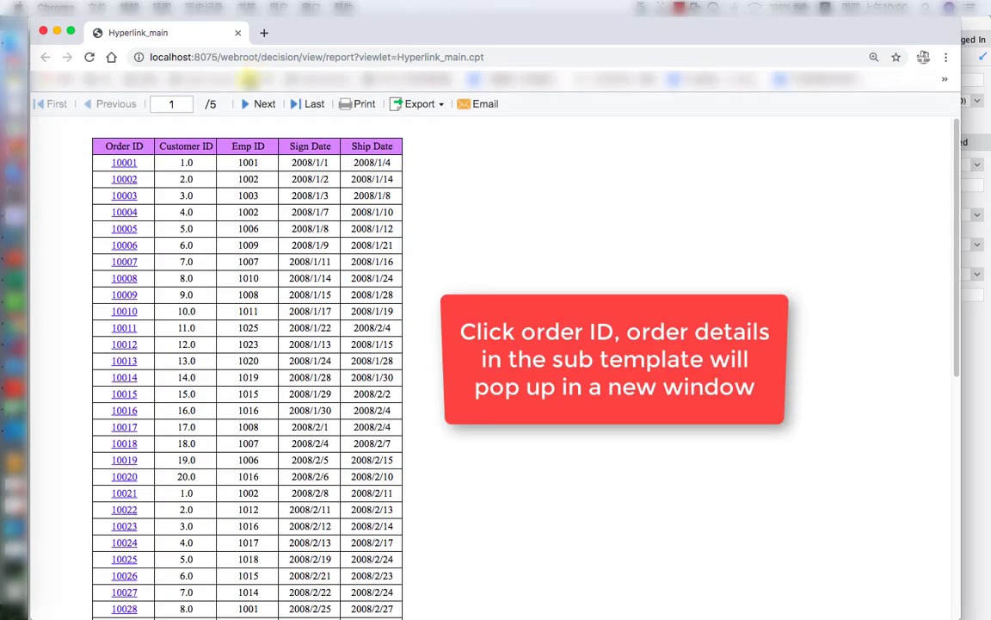
{"action": "left_click", "coordinate": [125, 179]}
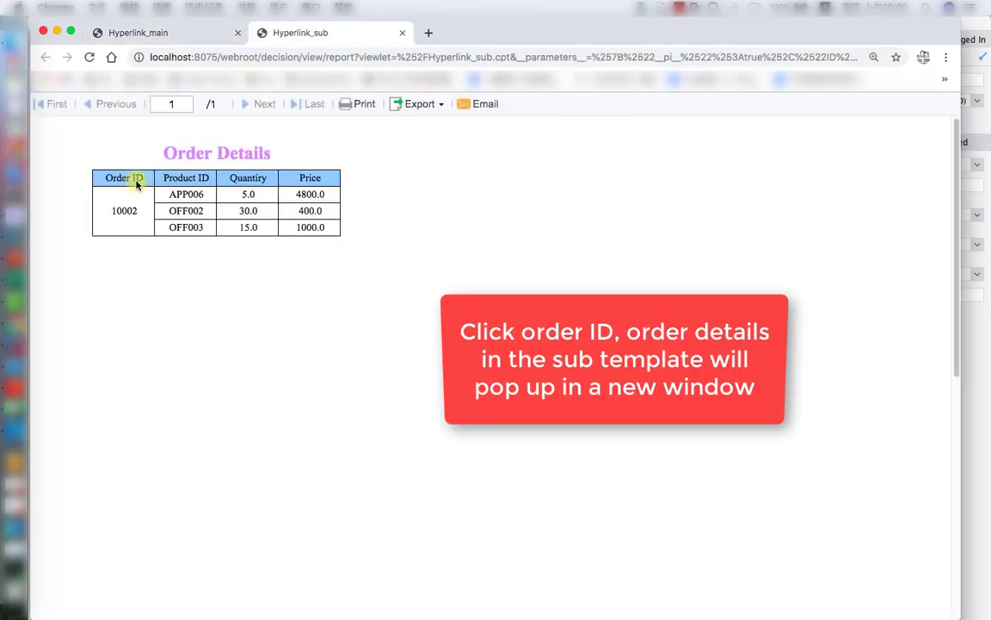
{"action": "left_click", "coordinate": [402, 33]}
{"action": "left_click", "coordinate": [122, 229]}
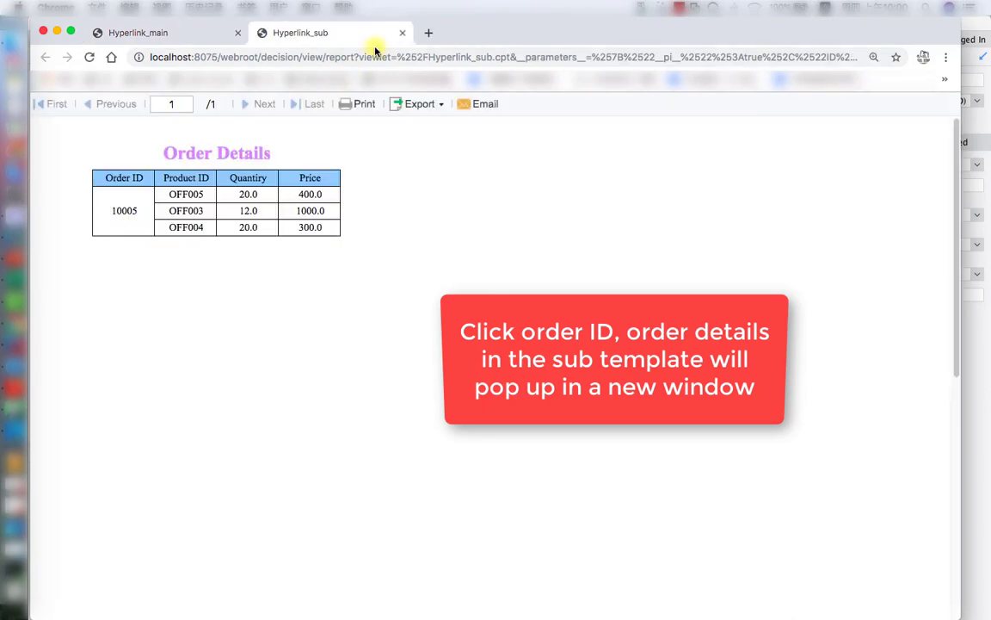
{"action": "left_click", "coordinate": [402, 33]}
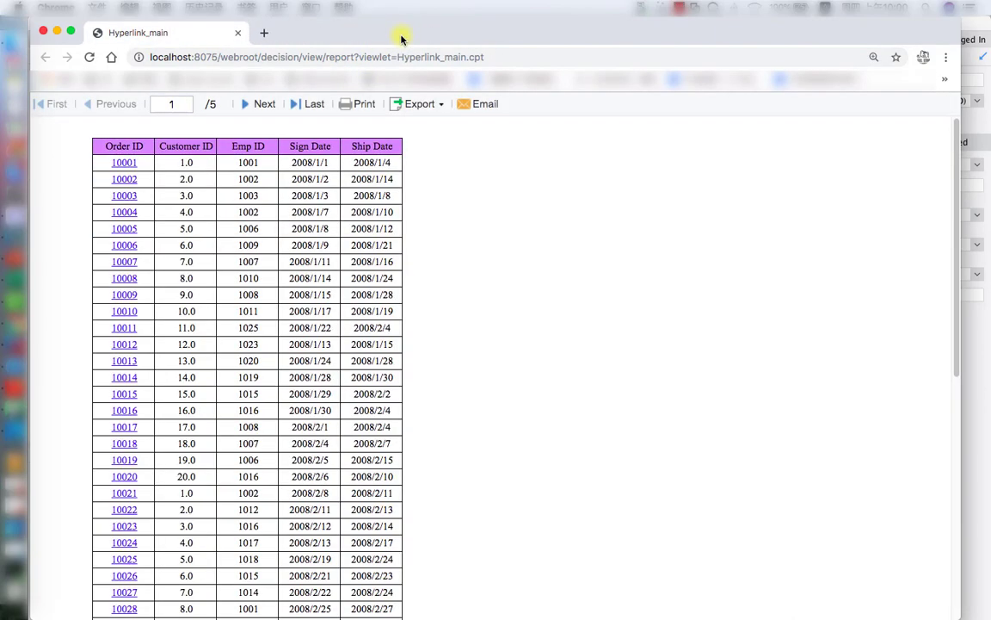
{"action": "left_click", "coordinate": [44, 32]}
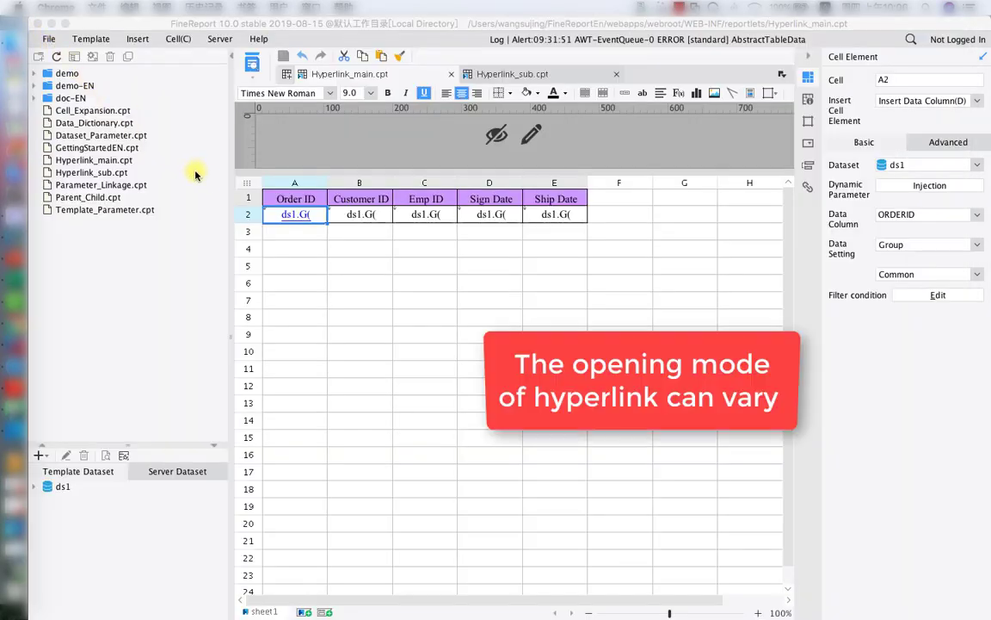
Step: Make the Webreport1 link open in a centred 400 × 600 dialog
{"action": "left_click", "coordinate": [295, 211]}
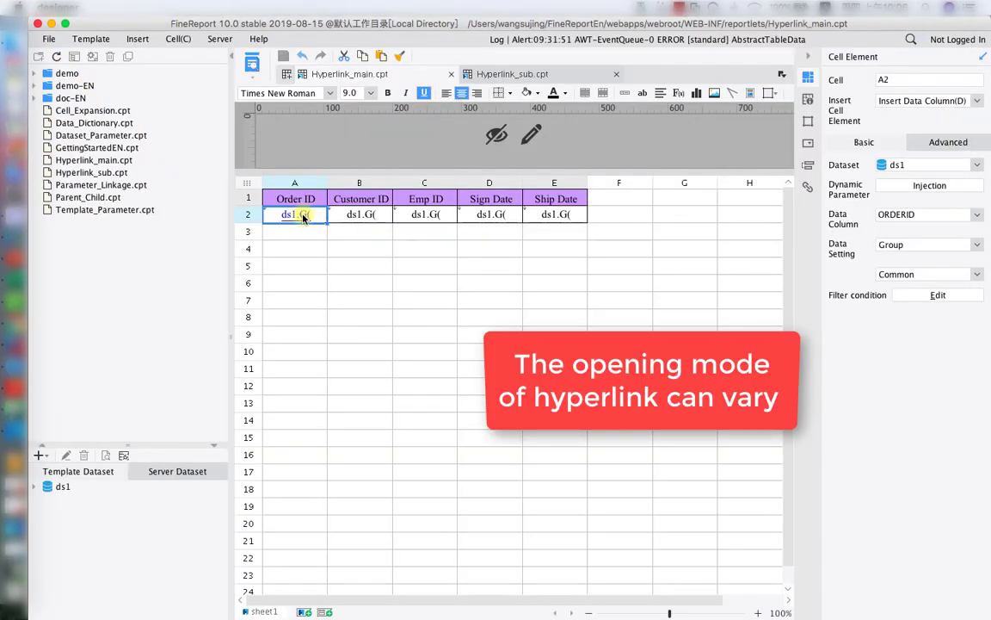
{"action": "left_click", "coordinate": [807, 186]}
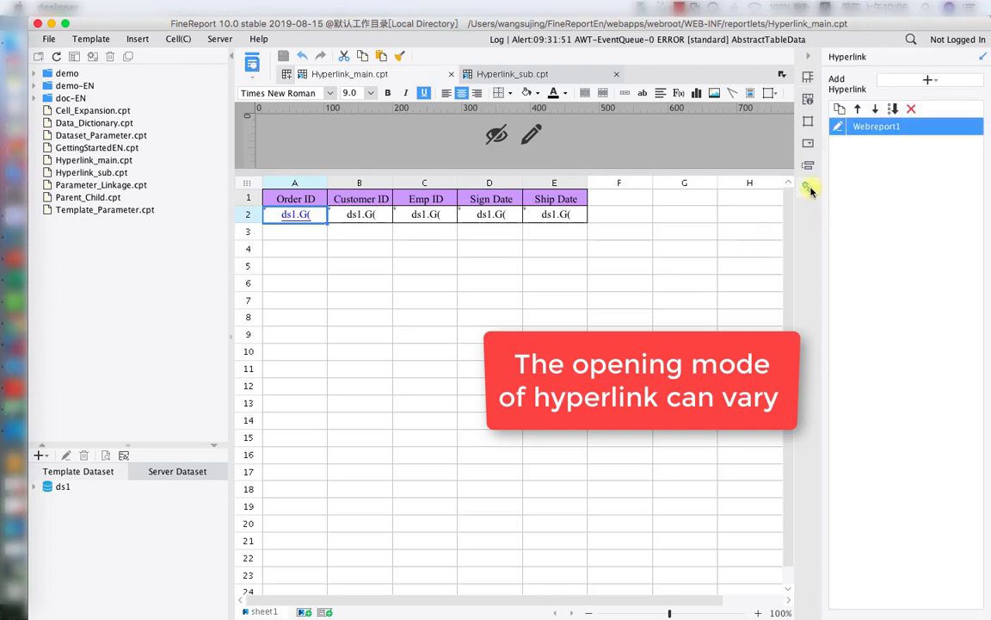
{"action": "left_click", "coordinate": [838, 128]}
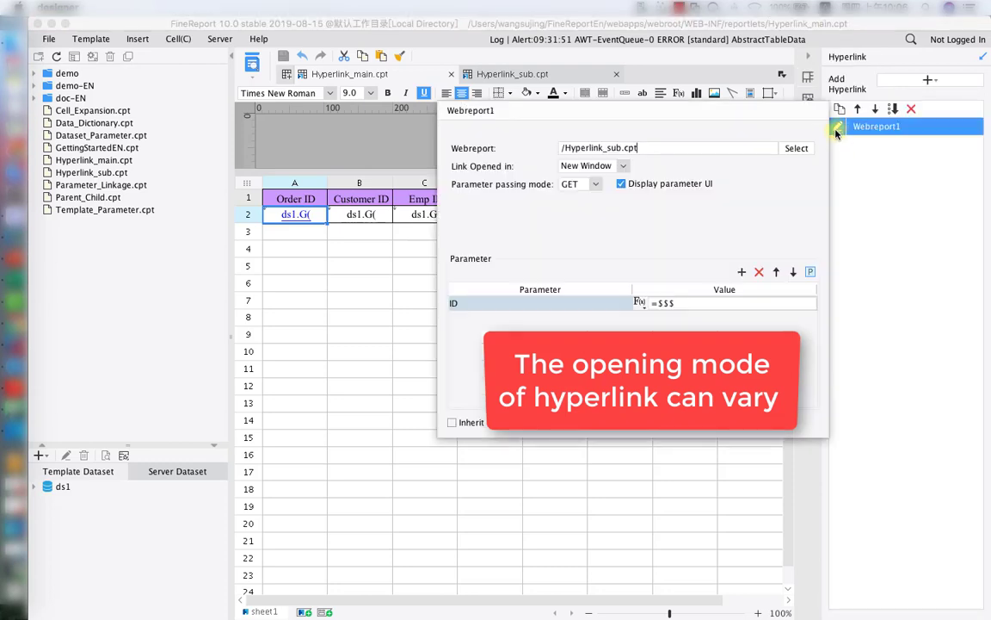
{"action": "left_click", "coordinate": [624, 170]}
{"action": "left_click", "coordinate": [575, 191]}
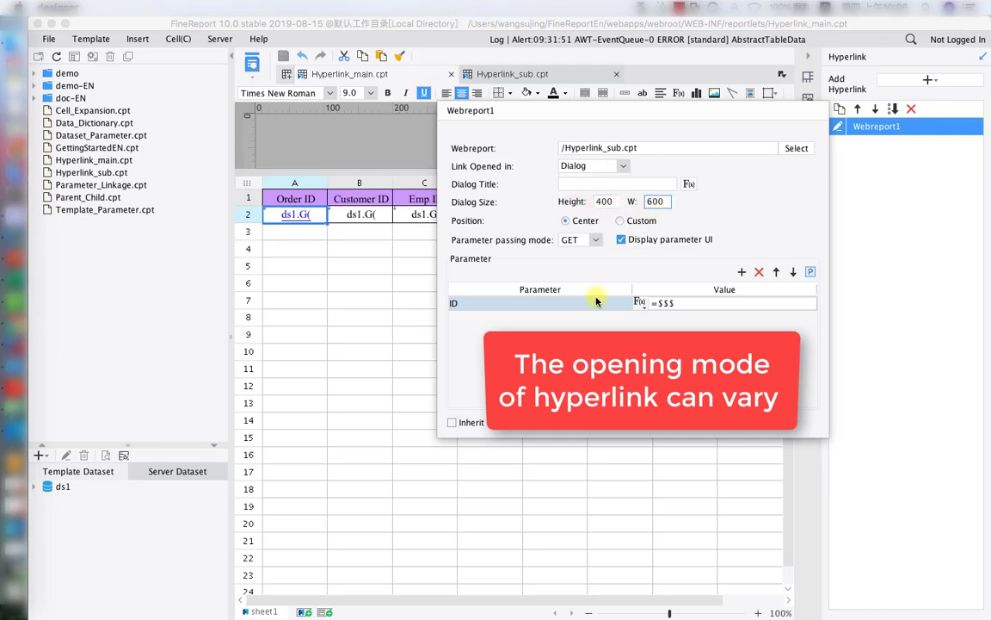
{"action": "left_click", "coordinate": [823, 302]}
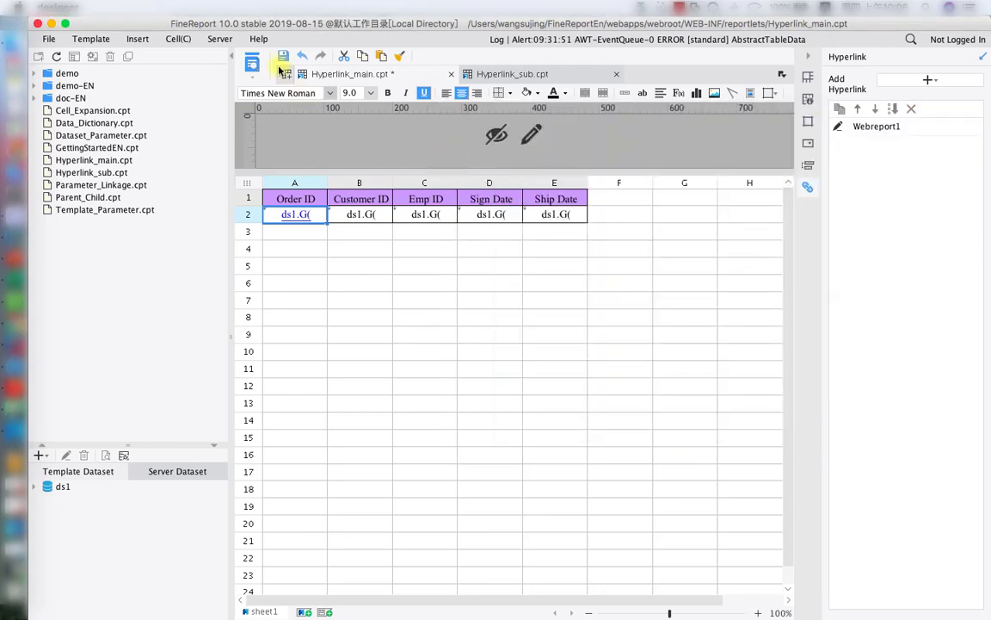
Step: Preview the main report and check the detail dialogs for orders 10005 and 10011, then close Chrome
{"action": "left_click", "coordinate": [252, 66]}
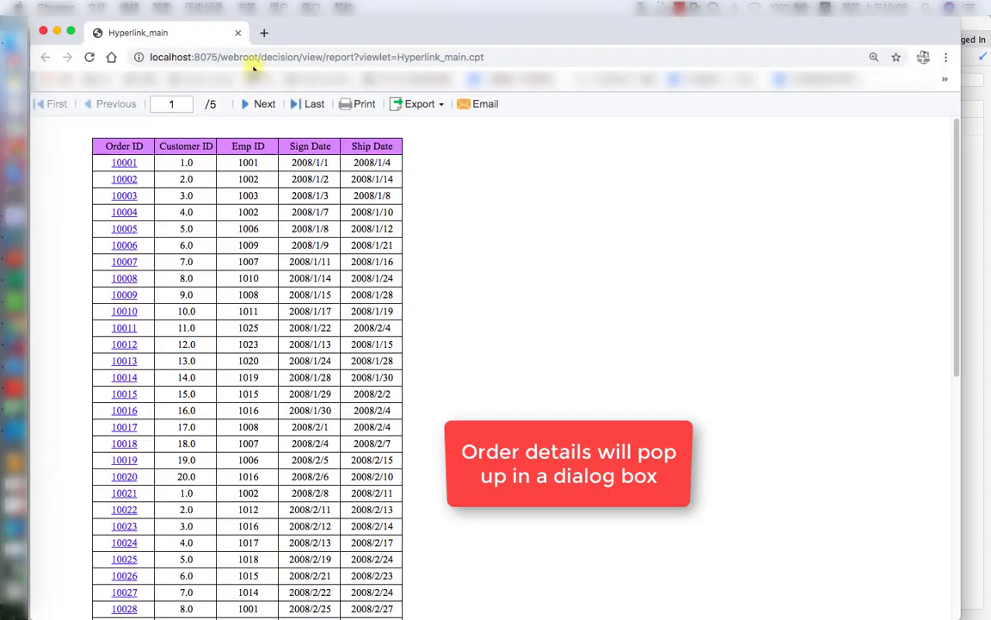
{"action": "left_click", "coordinate": [125, 229]}
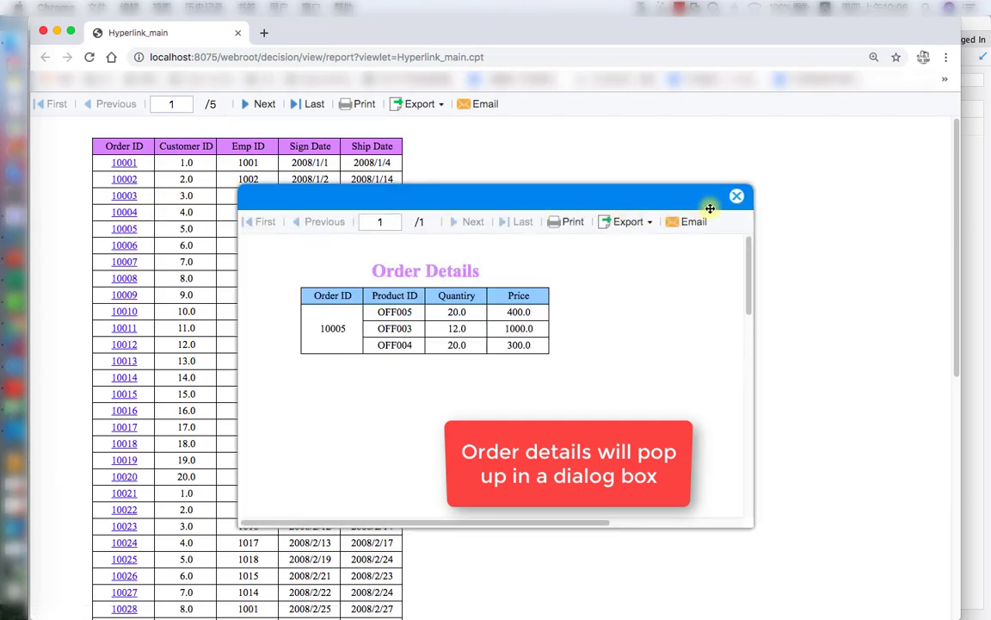
{"action": "left_click", "coordinate": [737, 196]}
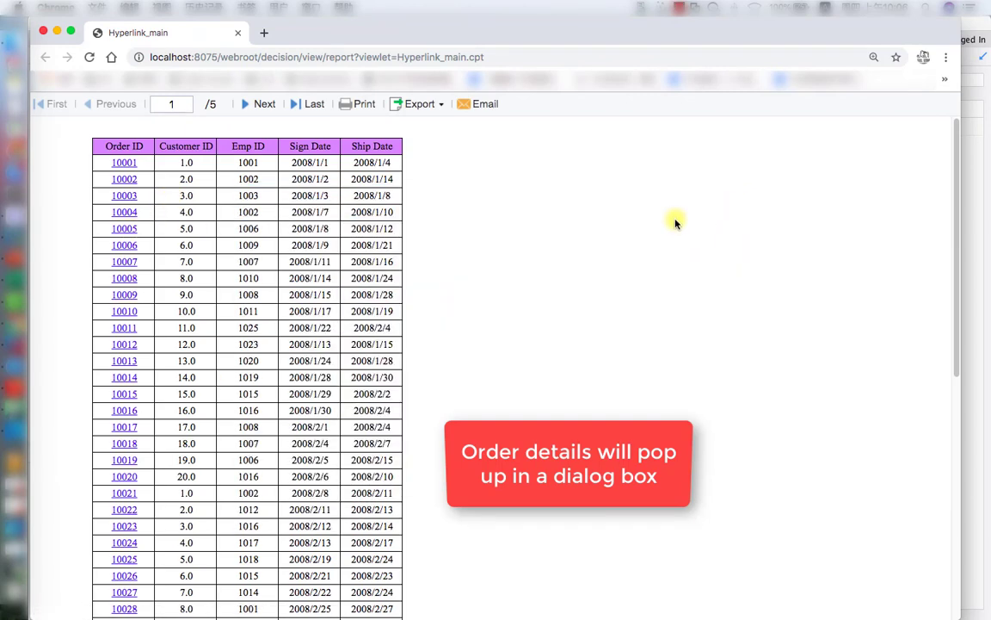
{"action": "left_click", "coordinate": [125, 328]}
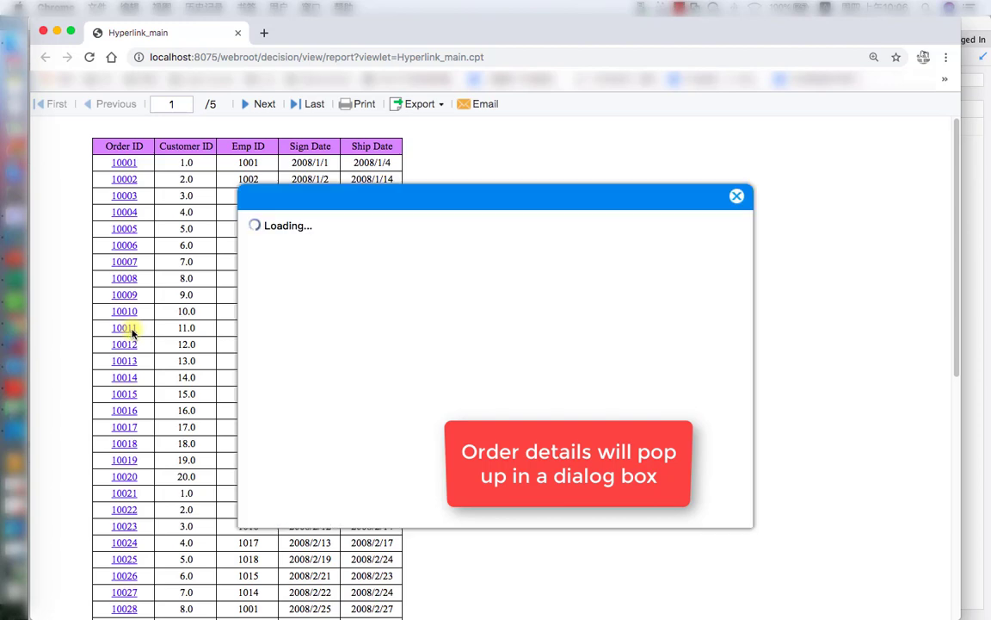
{"action": "left_click", "coordinate": [736, 197]}
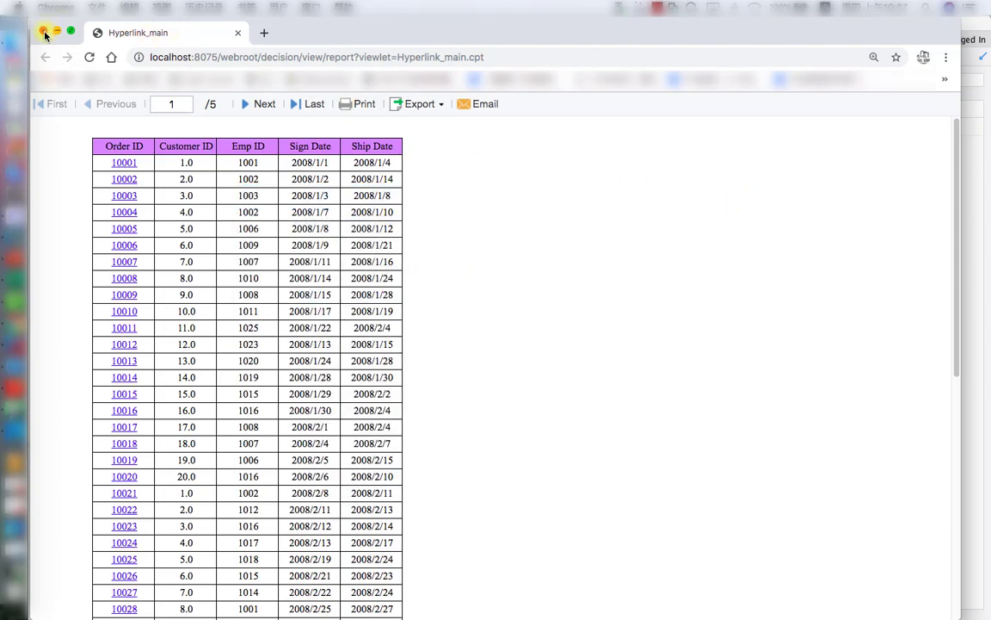
{"action": "left_click", "coordinate": [44, 32]}
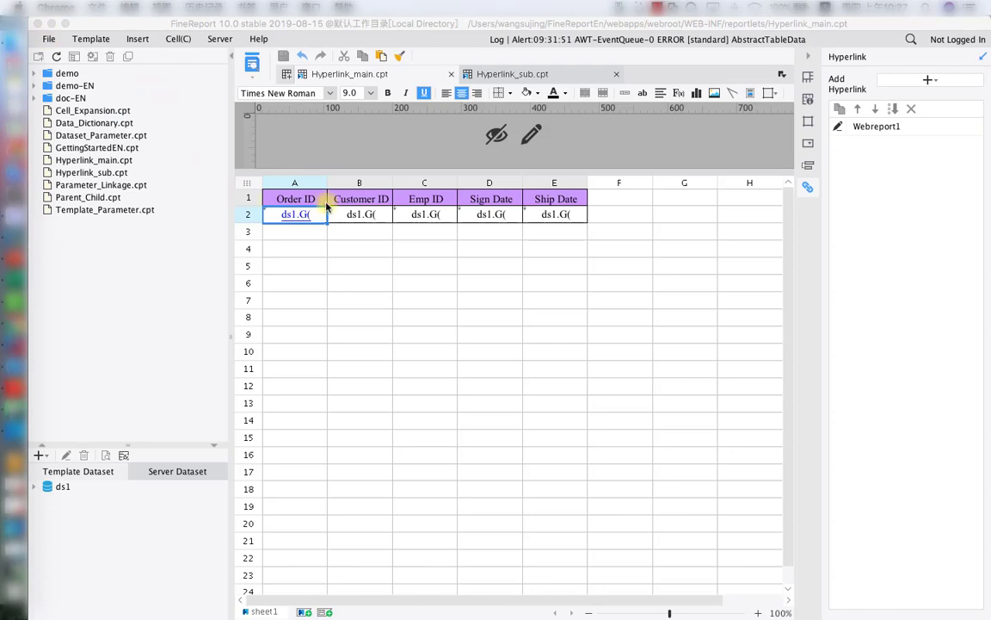
Step: Set the Webreport1 link to open in the current window, save, and show Hyperlink_sub.cpt
{"action": "left_click", "coordinate": [839, 129]}
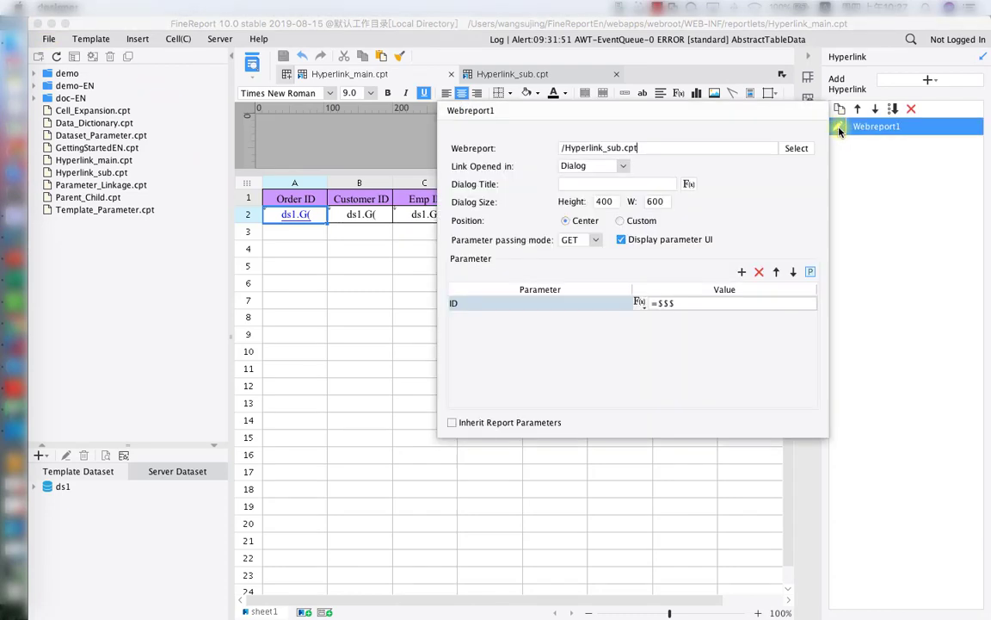
{"action": "left_click", "coordinate": [623, 166]}
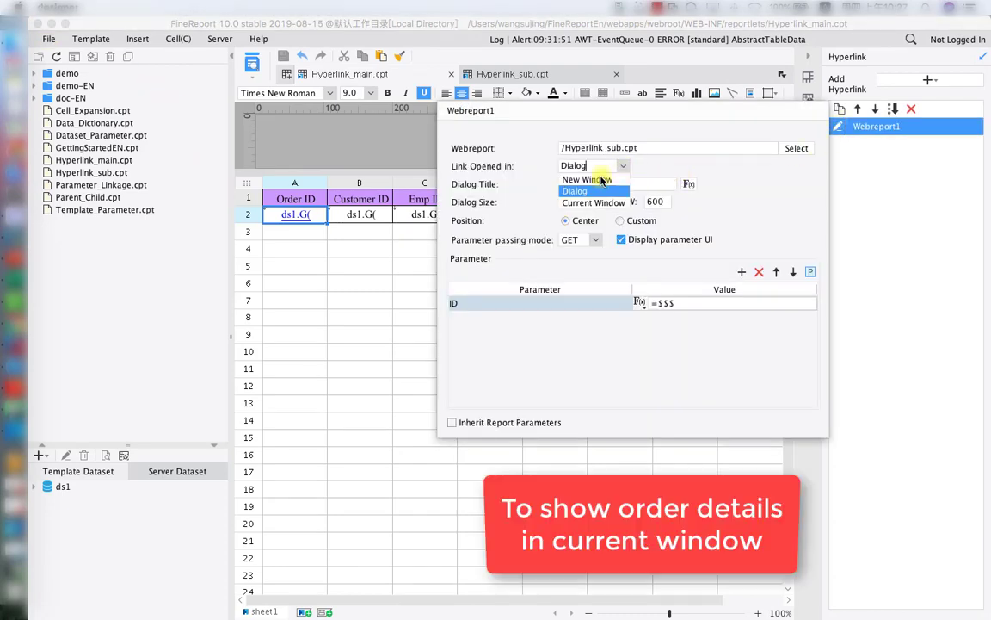
{"action": "left_click", "coordinate": [591, 204]}
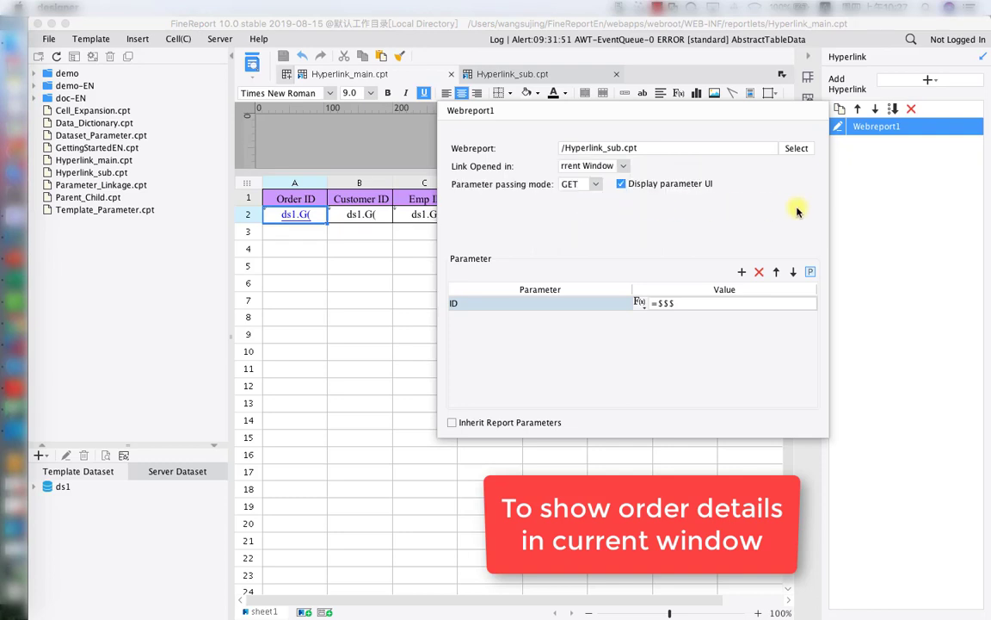
{"action": "left_click", "coordinate": [856, 212]}
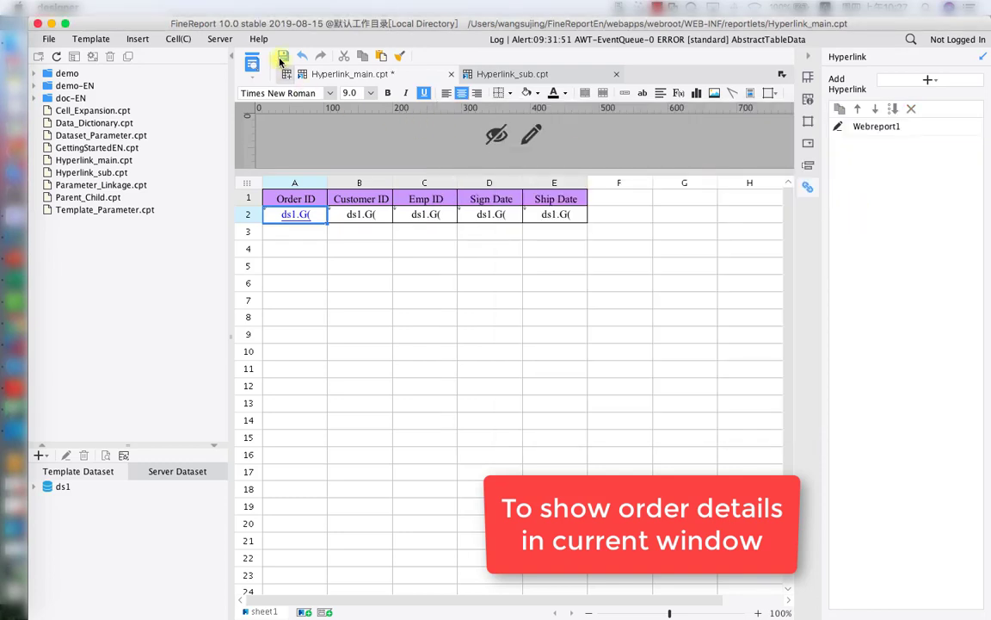
{"action": "left_click", "coordinate": [281, 58]}
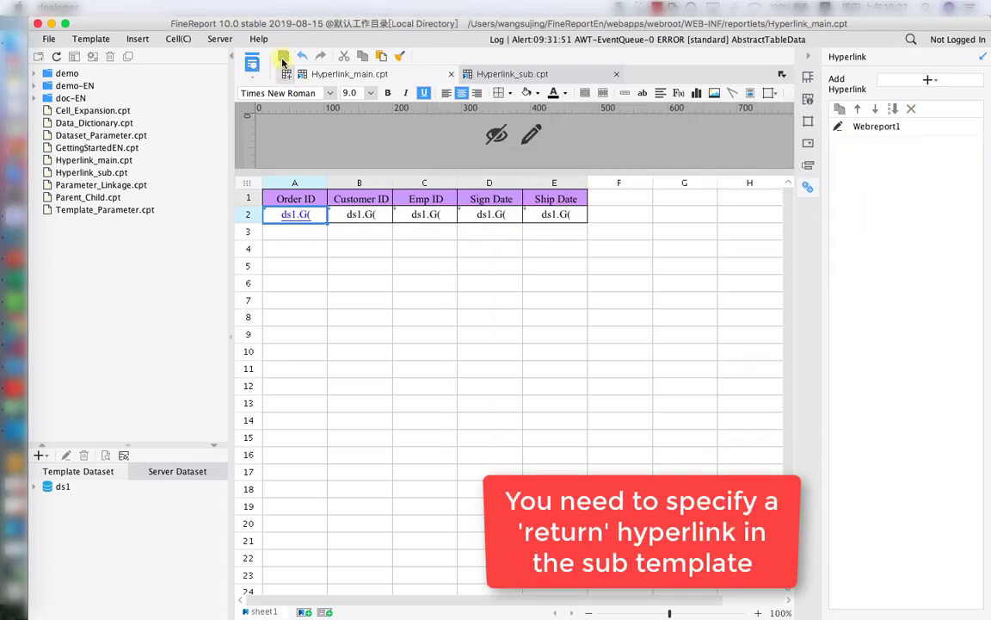
{"action": "left_click", "coordinate": [504, 76]}
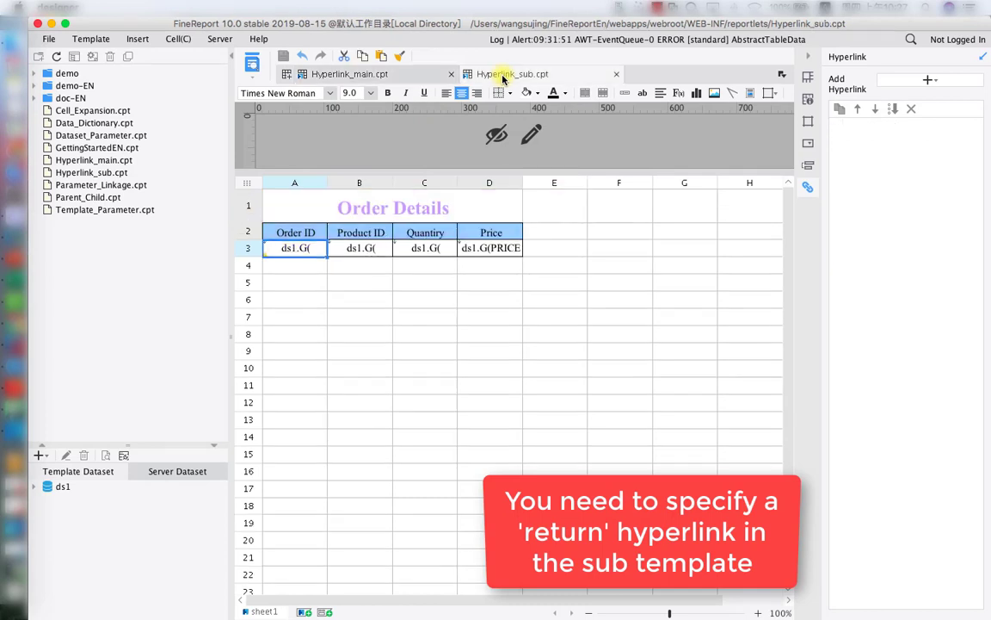
Step: Enter Return in D5 and give it a Webreport link to Hyperlink_main.cpt
{"action": "double_click", "coordinate": [494, 279]}
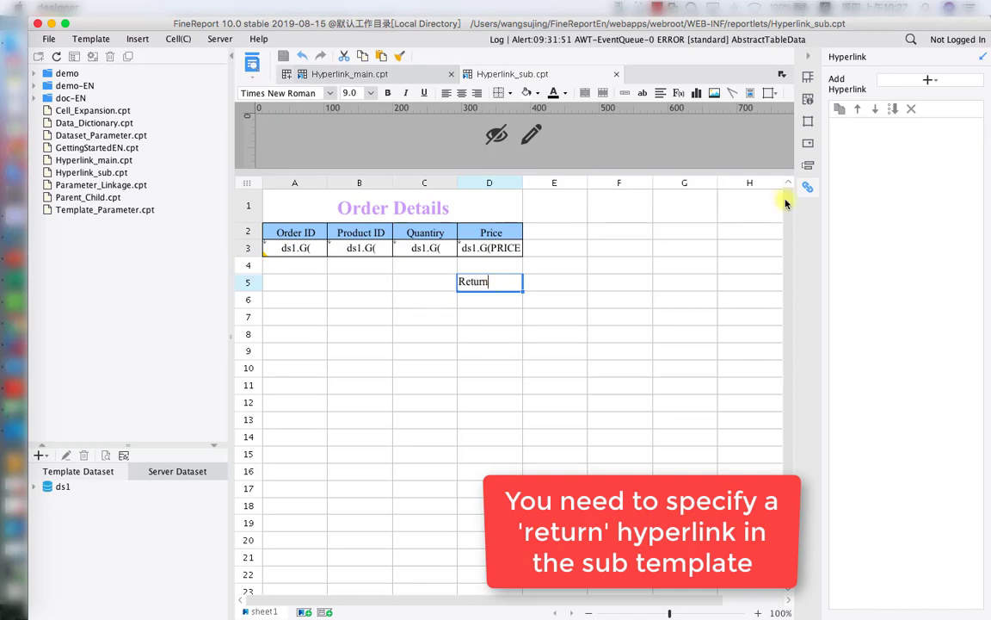
{"action": "left_click", "coordinate": [900, 85]}
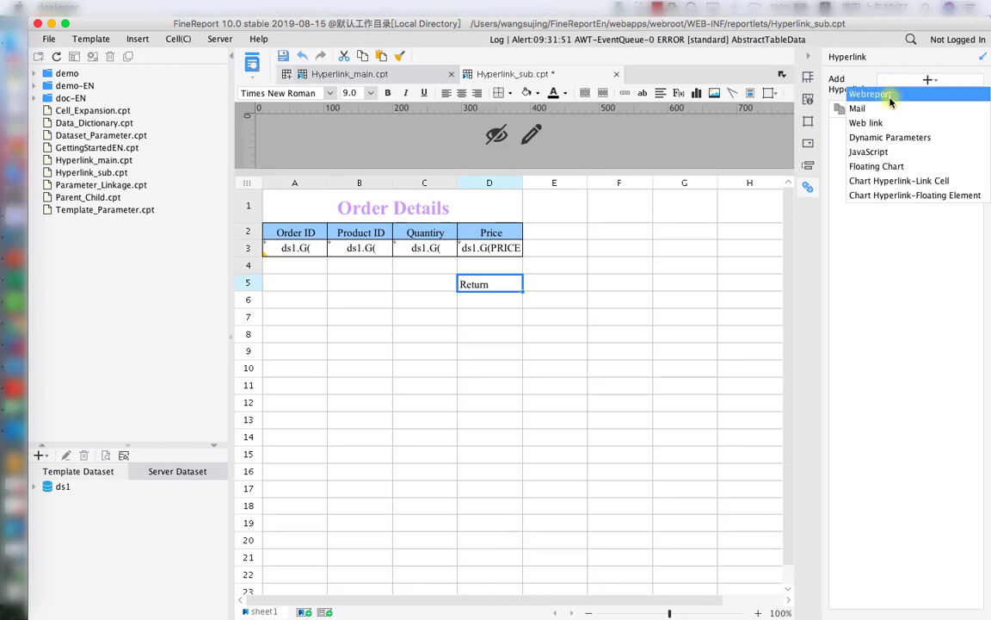
{"action": "left_click", "coordinate": [889, 97]}
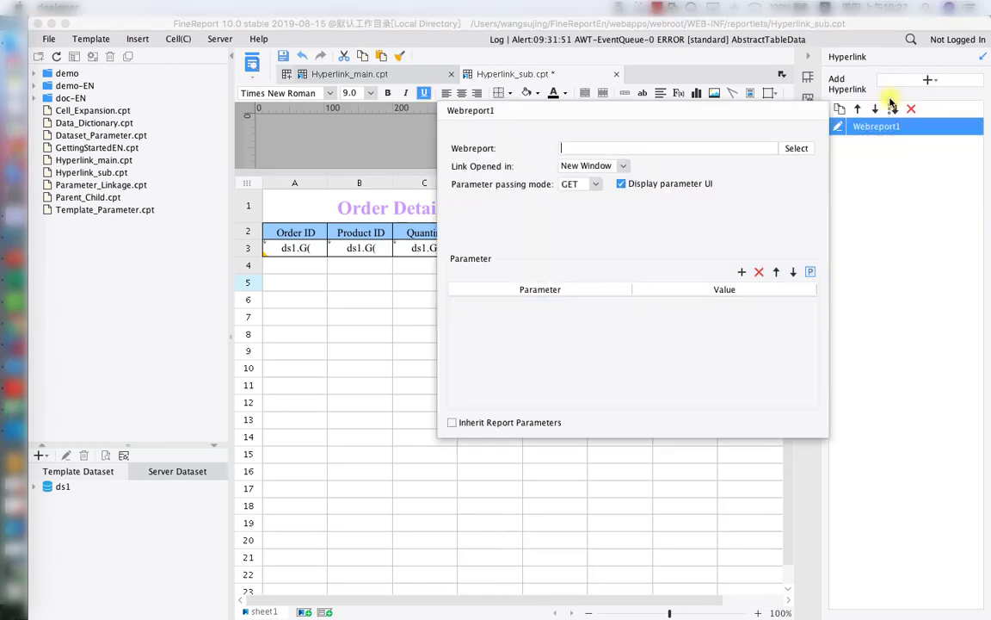
{"action": "left_click", "coordinate": [797, 149]}
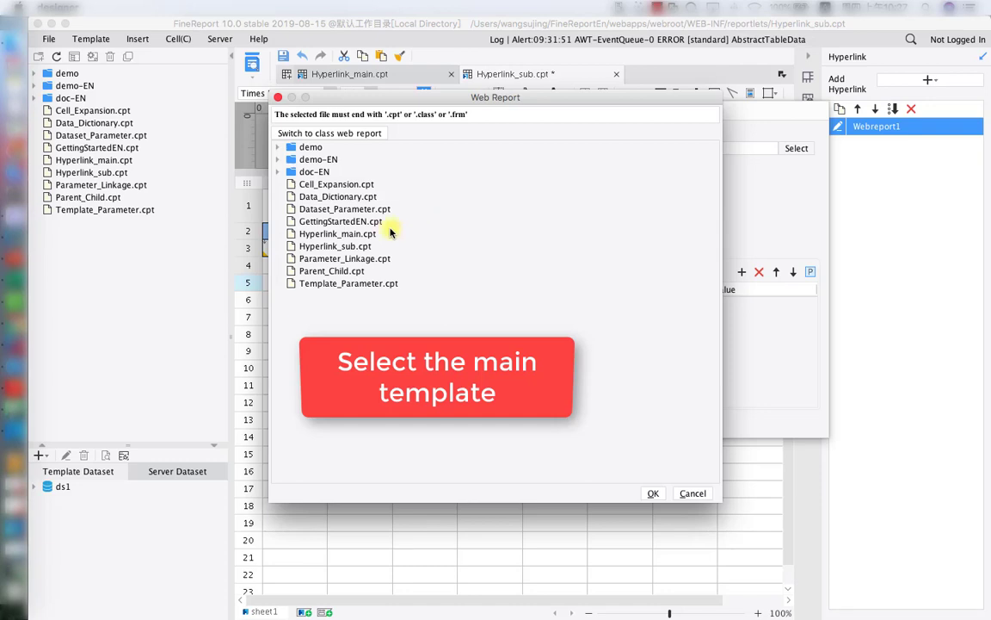
{"action": "left_click", "coordinate": [337, 233]}
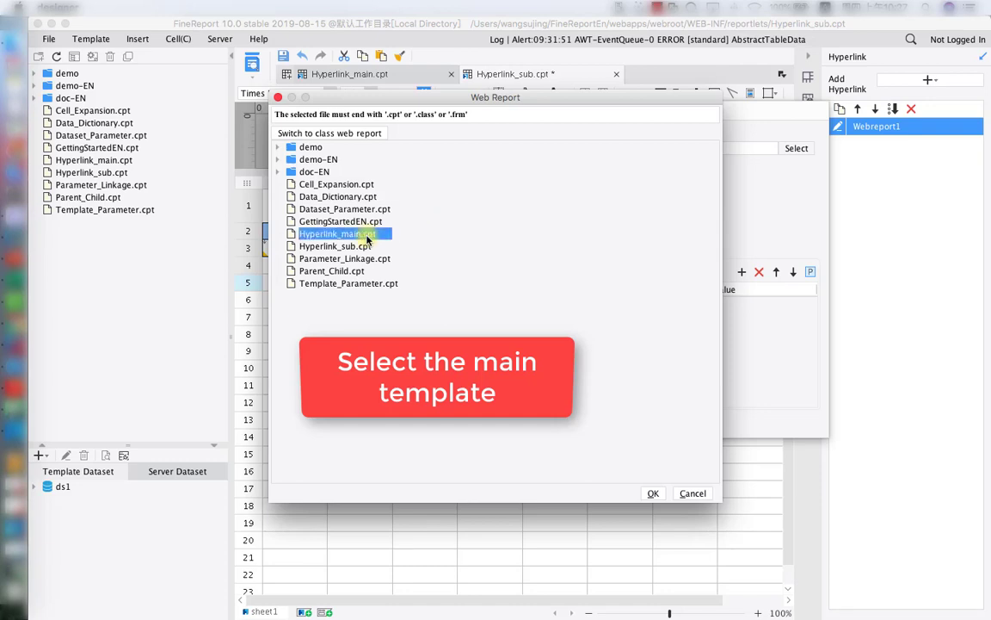
{"action": "left_click", "coordinate": [651, 493]}
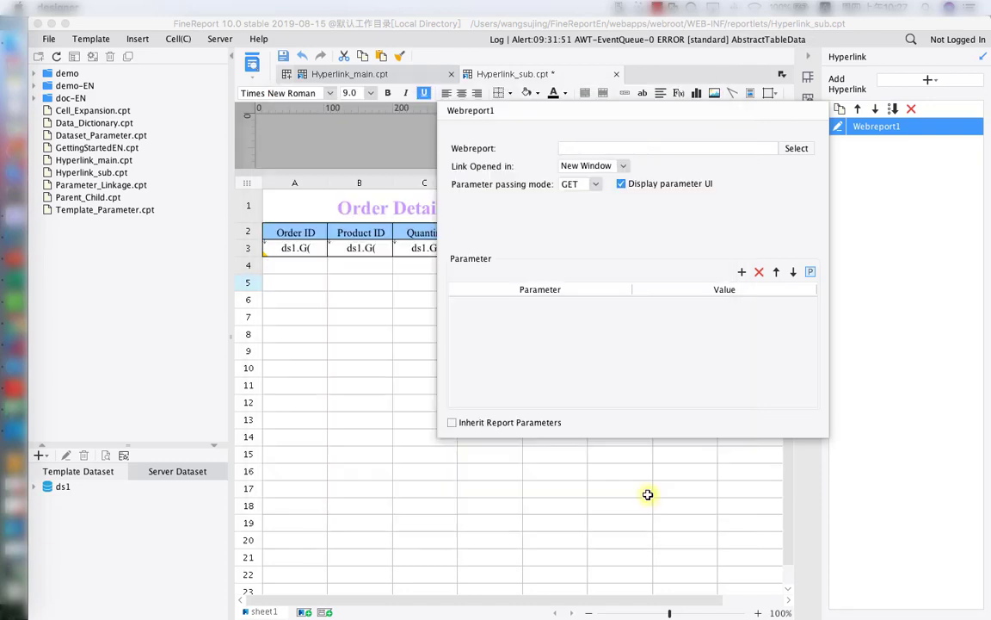
Step: Have the Return link open in the current window, save, and preview Hyperlink_main.cpt
{"action": "left_click", "coordinate": [623, 166]}
{"action": "left_click", "coordinate": [625, 204]}
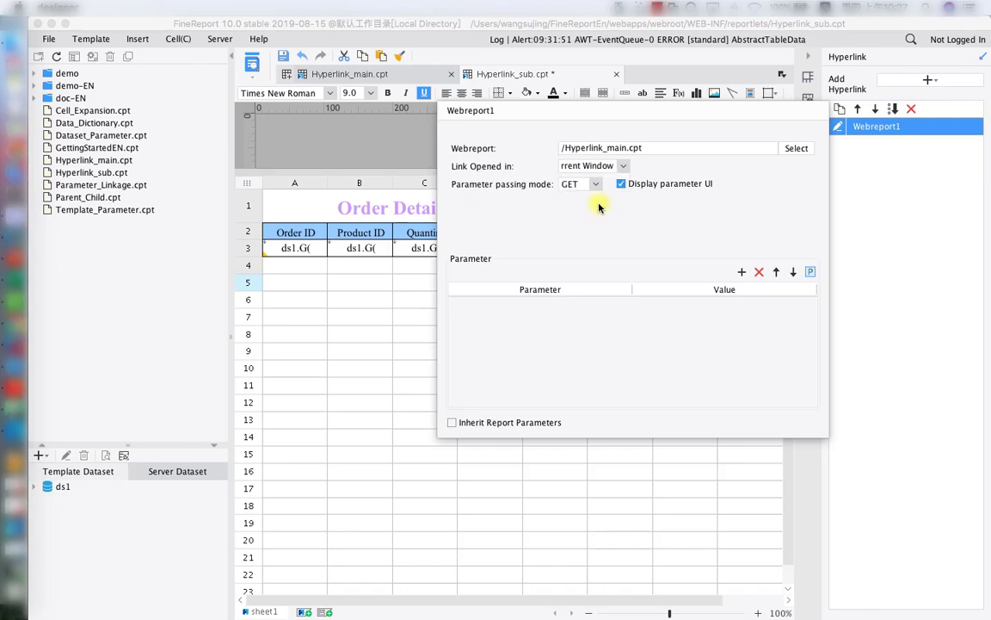
{"action": "left_click", "coordinate": [945, 214]}
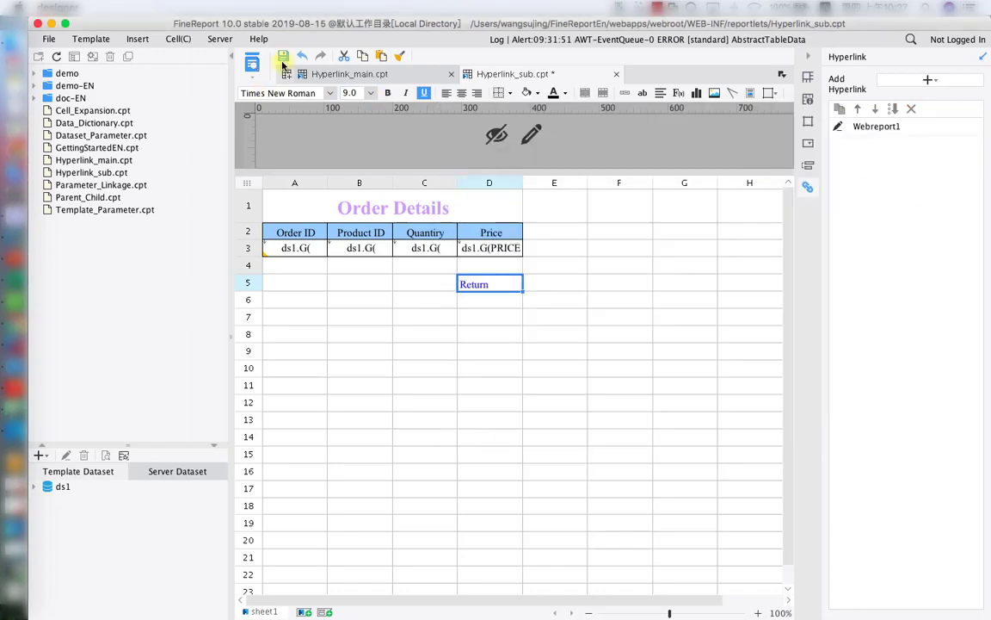
{"action": "left_click", "coordinate": [284, 57]}
{"action": "left_click", "coordinate": [300, 74]}
{"action": "left_click", "coordinate": [252, 63]}
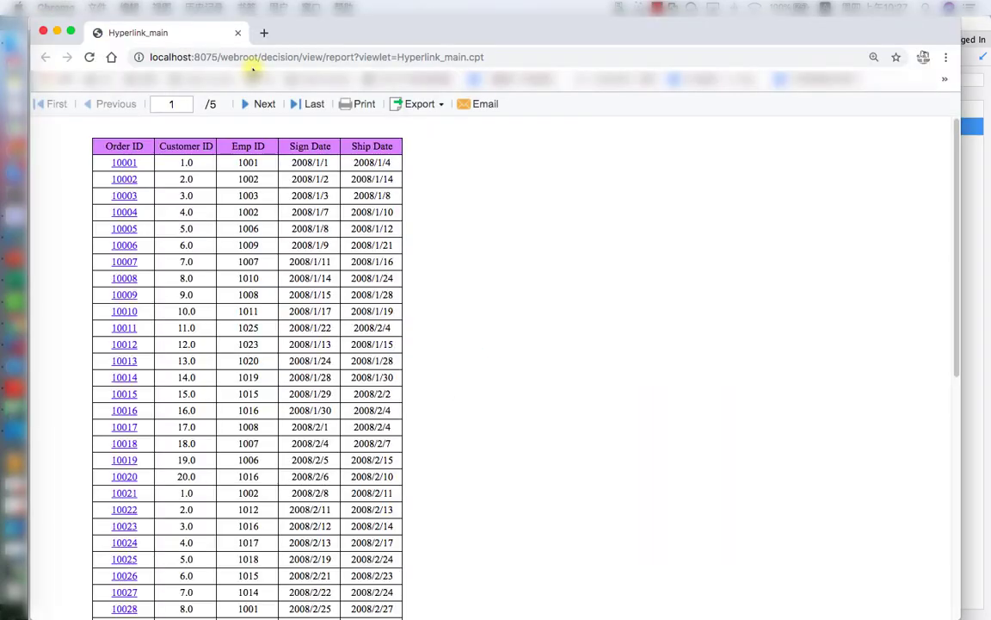
Step: Open details for orders 10004 and 10011, each time returning to the main table via Return
{"action": "left_click", "coordinate": [126, 215]}
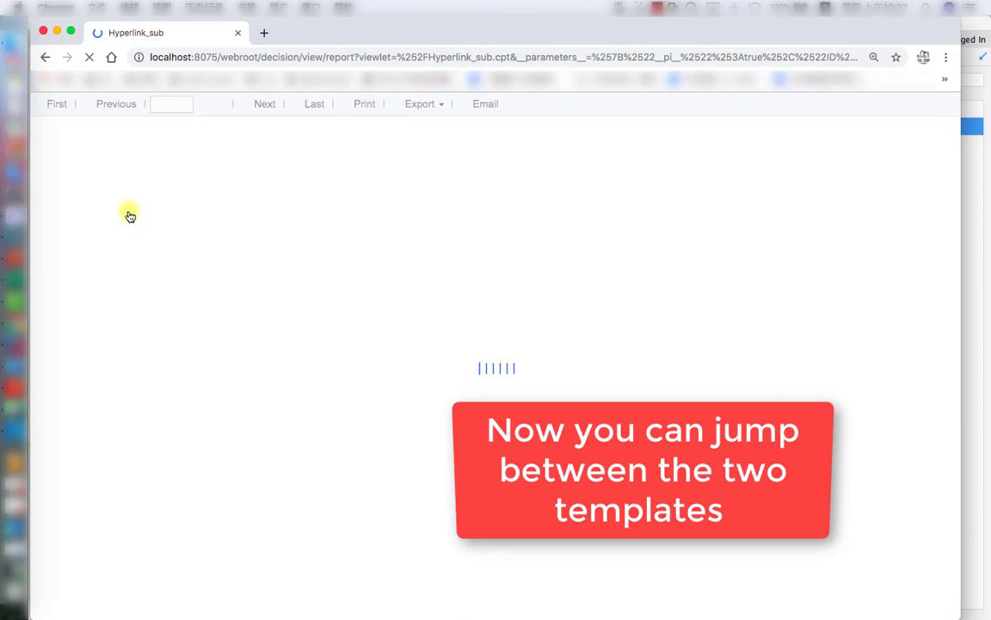
{"action": "left_click", "coordinate": [294, 279]}
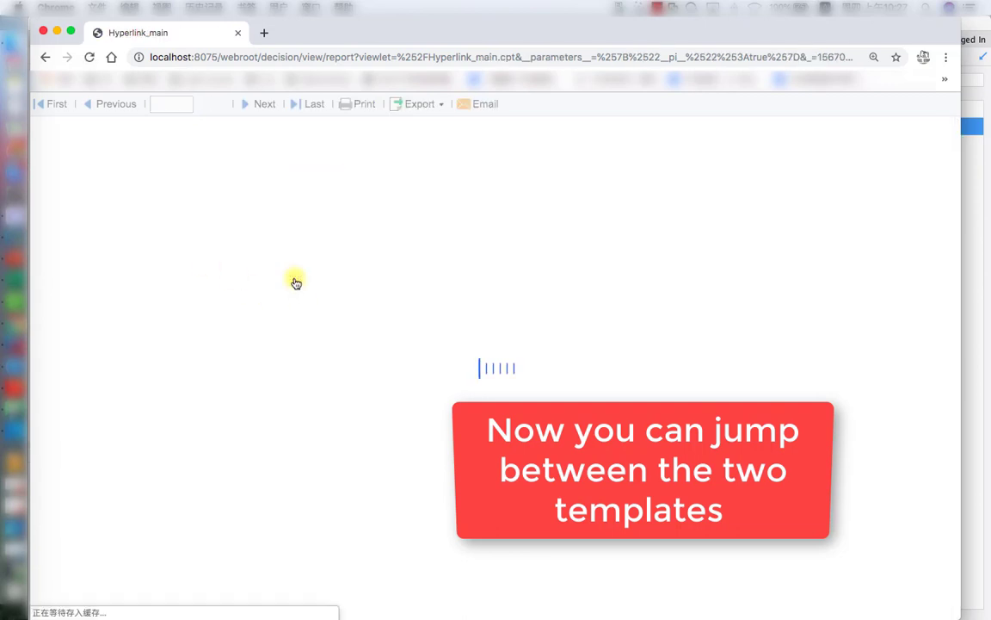
{"action": "left_click", "coordinate": [126, 331]}
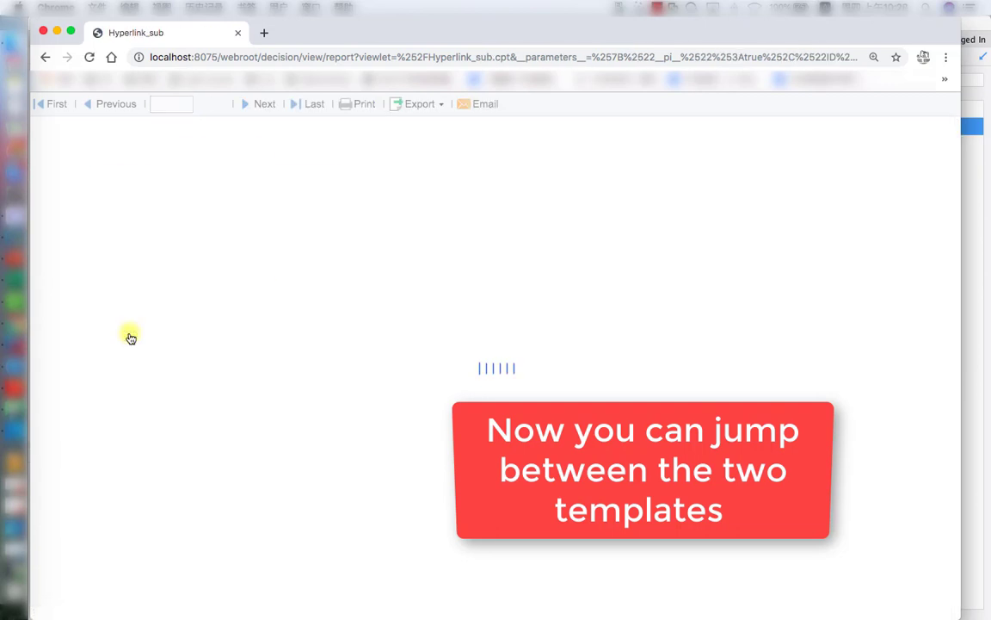
{"action": "left_click", "coordinate": [293, 278]}
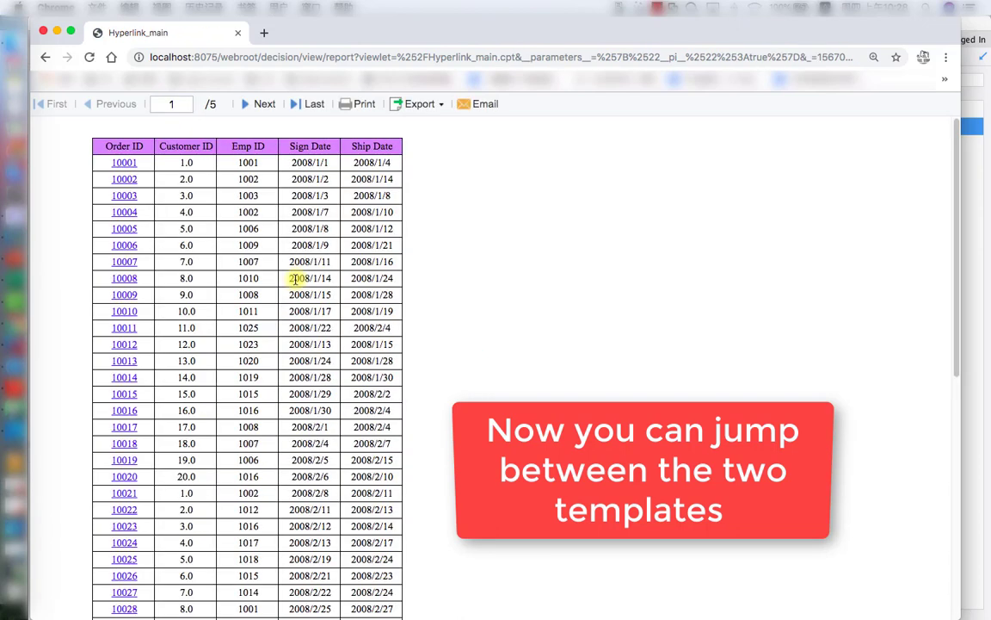